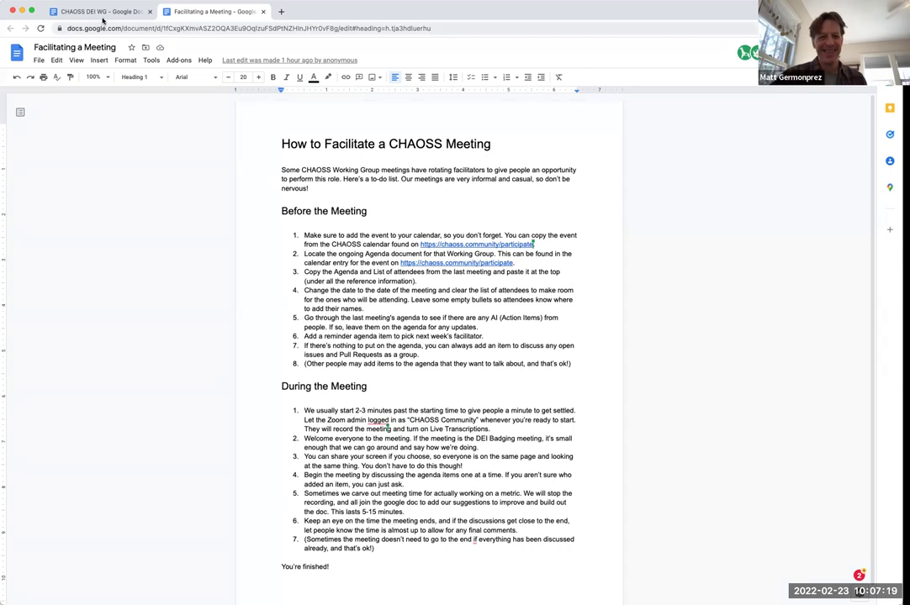
- In the CHAOSS DEI WG document, add a sub-item under agenda item 1 assigning the current facilitator the AI "Add notes to Community Handbook"
click(89, 13)
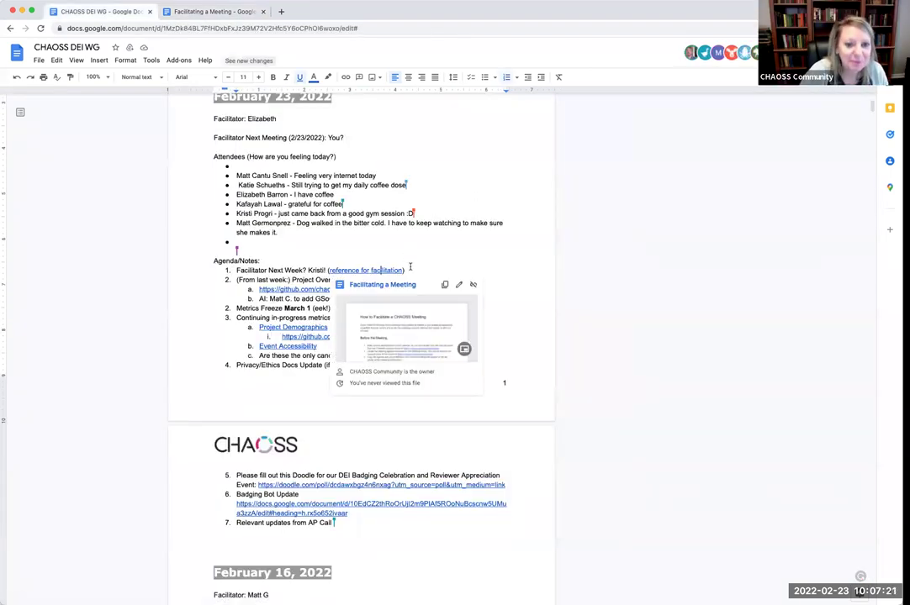
click(409, 266)
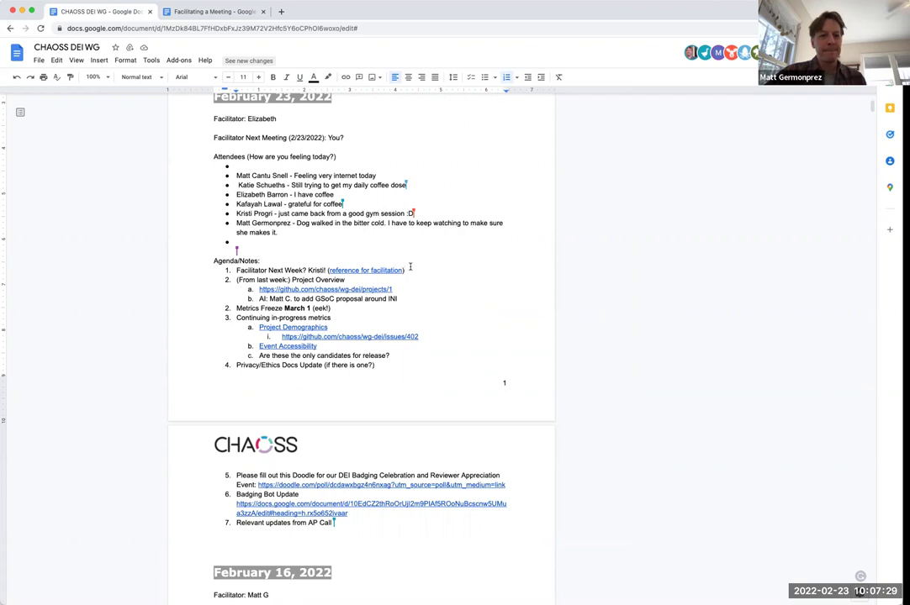
key(Return)
key(Tab)
text(AI: E)
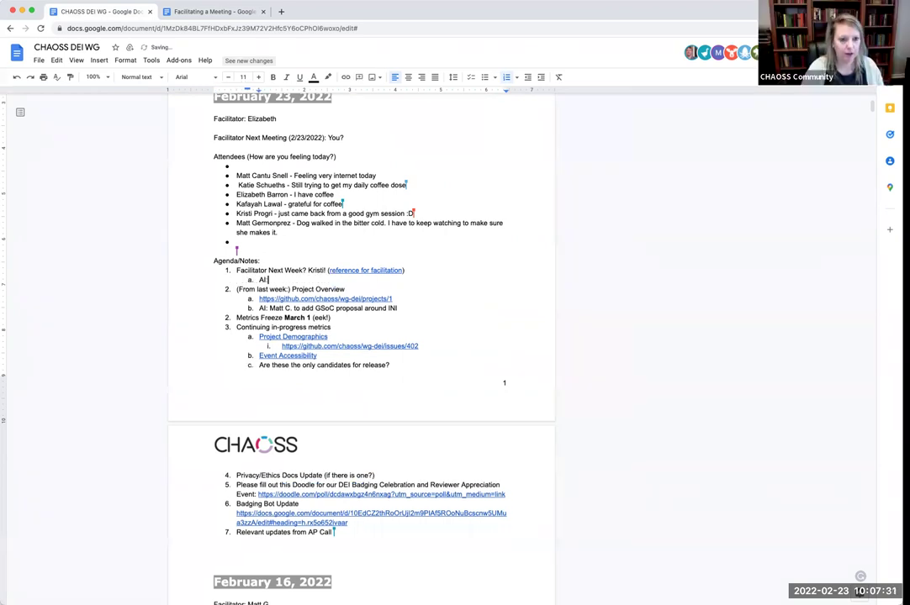
text(lizabeth: )
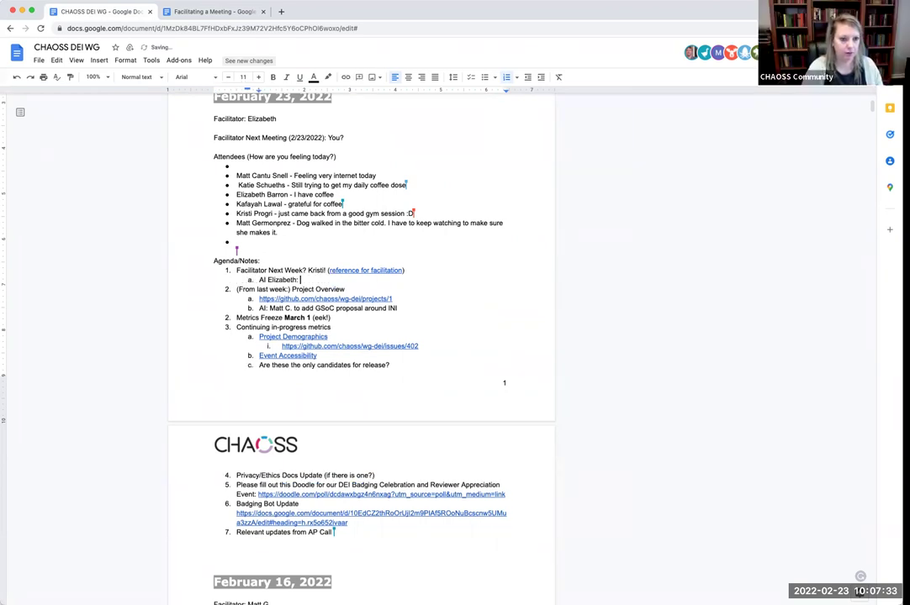
text(Add notes t)
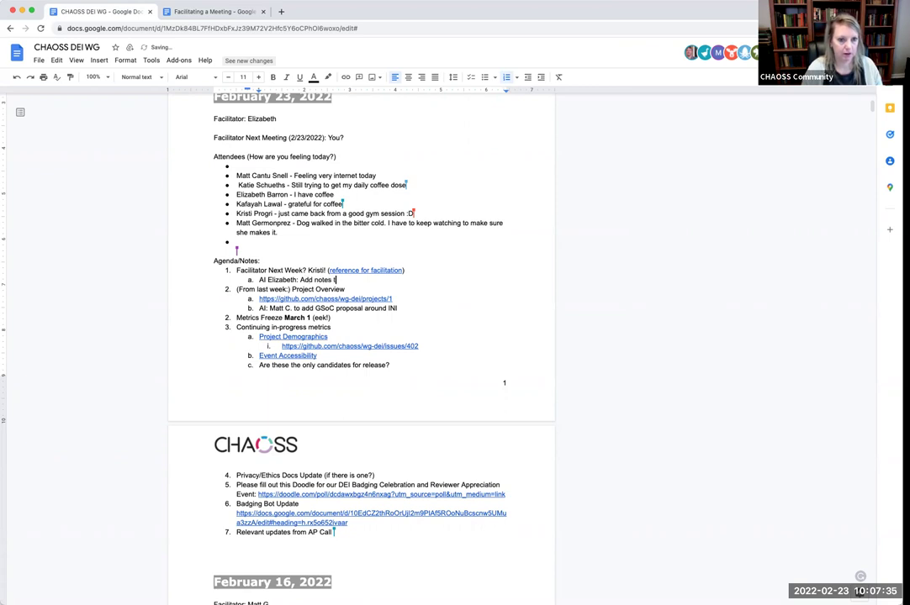
text(o Commun)
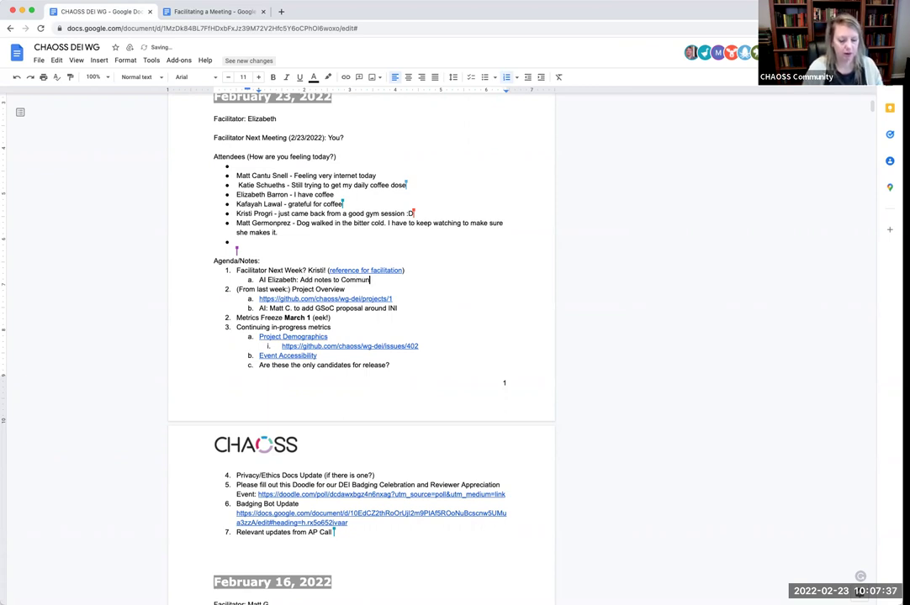
text(ity Handbook)
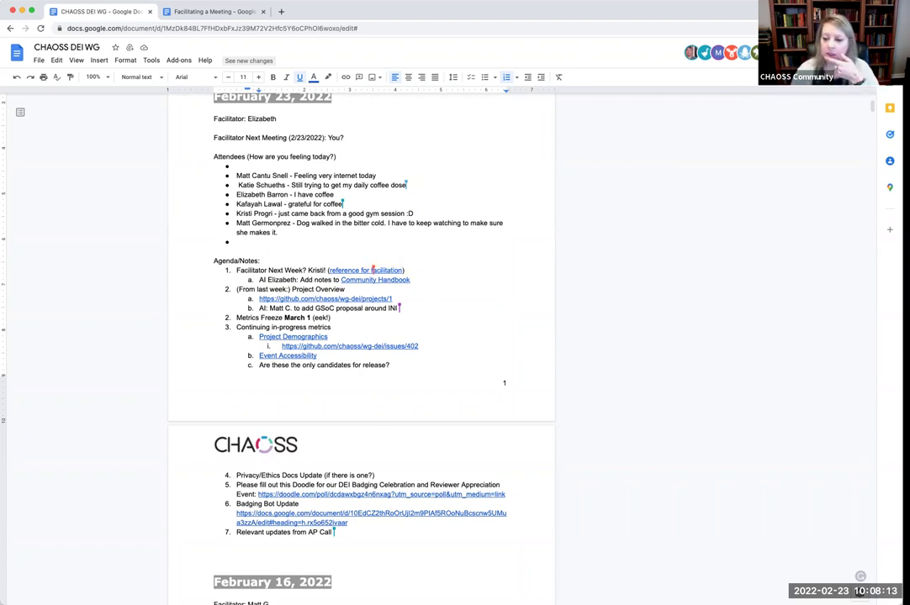
- Open the linked Community Handbook repository, inspect the community-handbook folder in chaoss/community, and return to the chaoss/community-handbook repository
key(alt+Return)
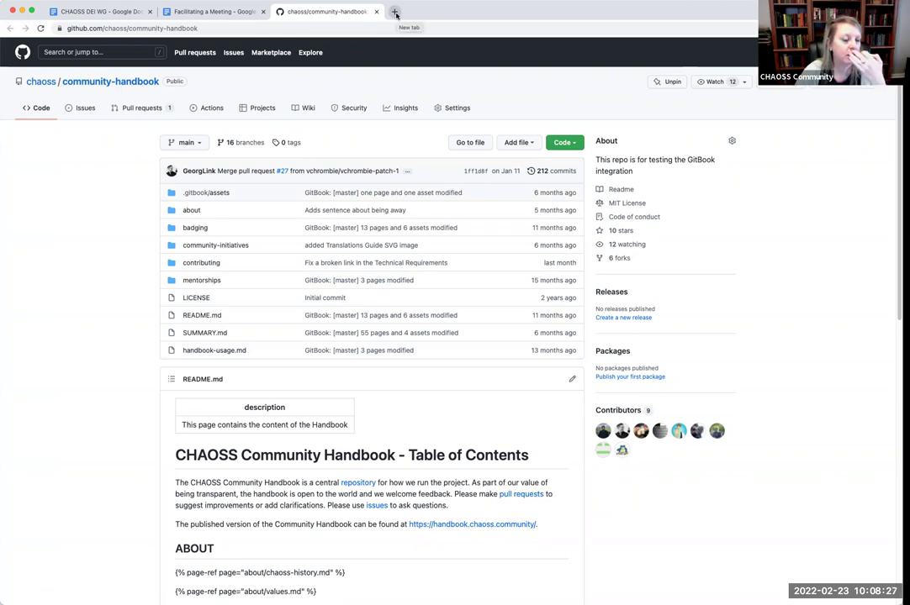
mouse_move(43, 85)
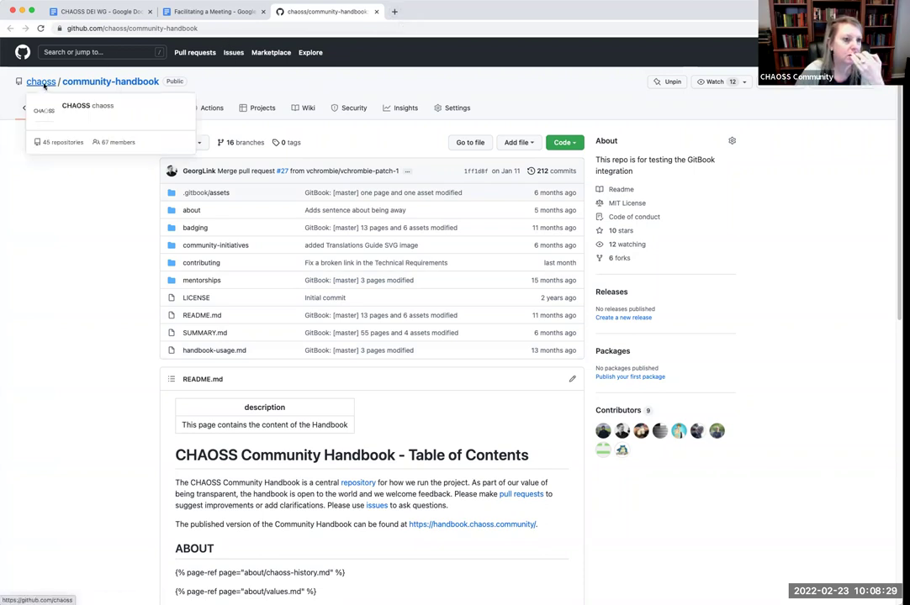
click(135, 110)
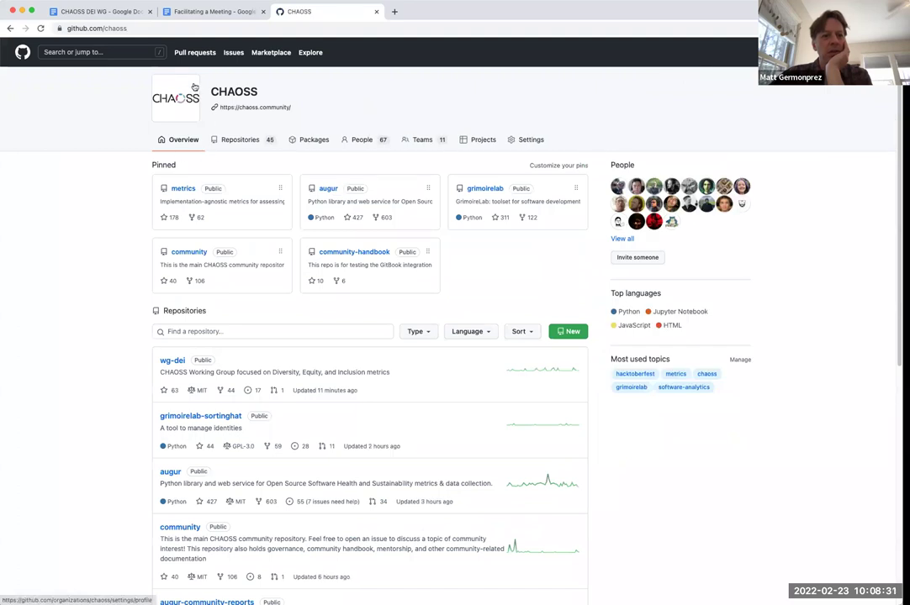
click(188, 529)
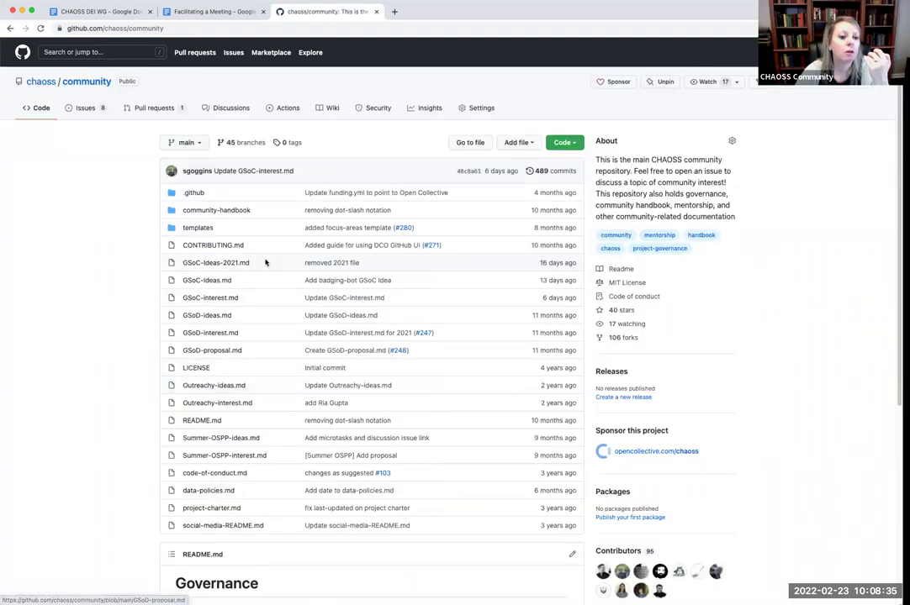
click(235, 210)
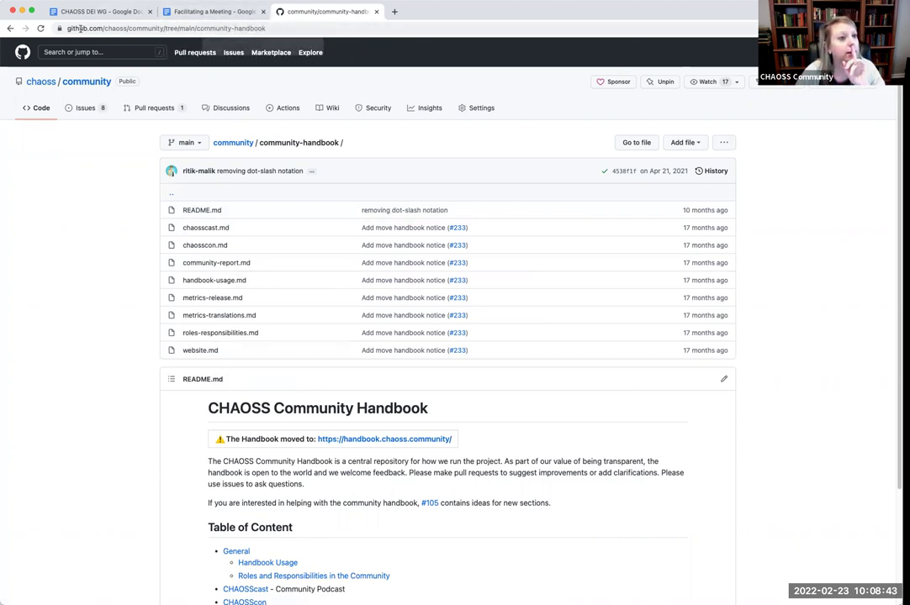
click(10, 27)
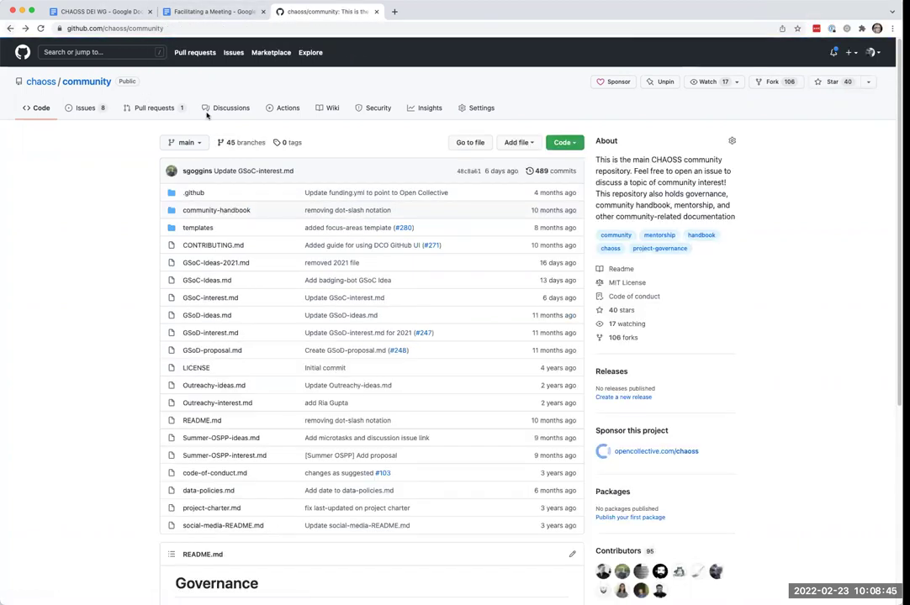
click(8, 28)
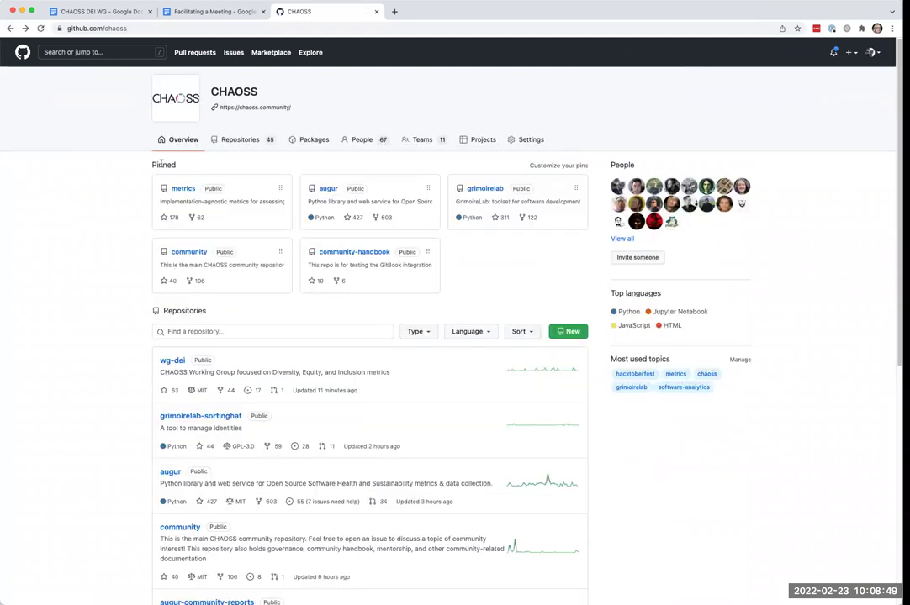
click(10, 28)
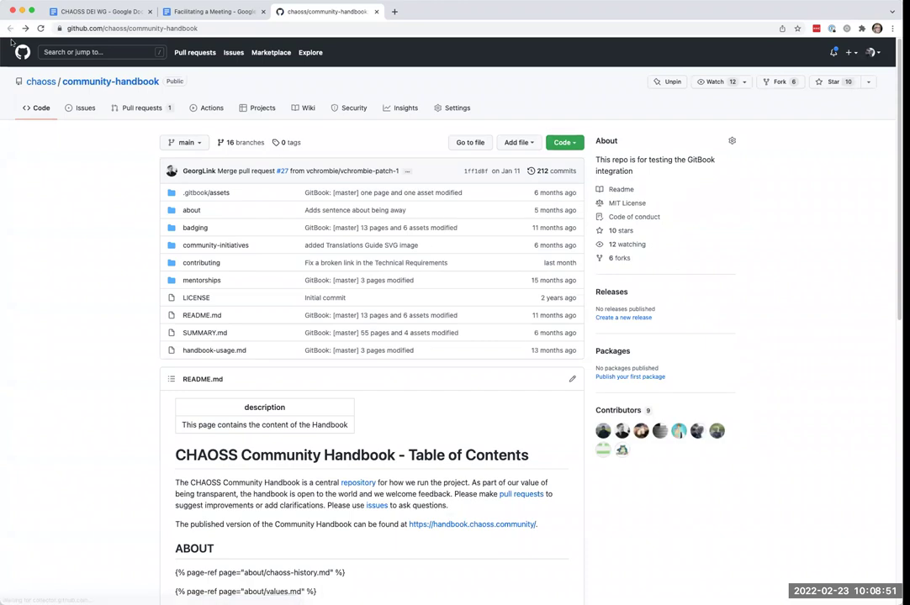
- Examine the community-handbook README's table of contents and the repository's open pull requests, finishing on the CHAOSS organization overview
scroll(243, 481, down, 1)
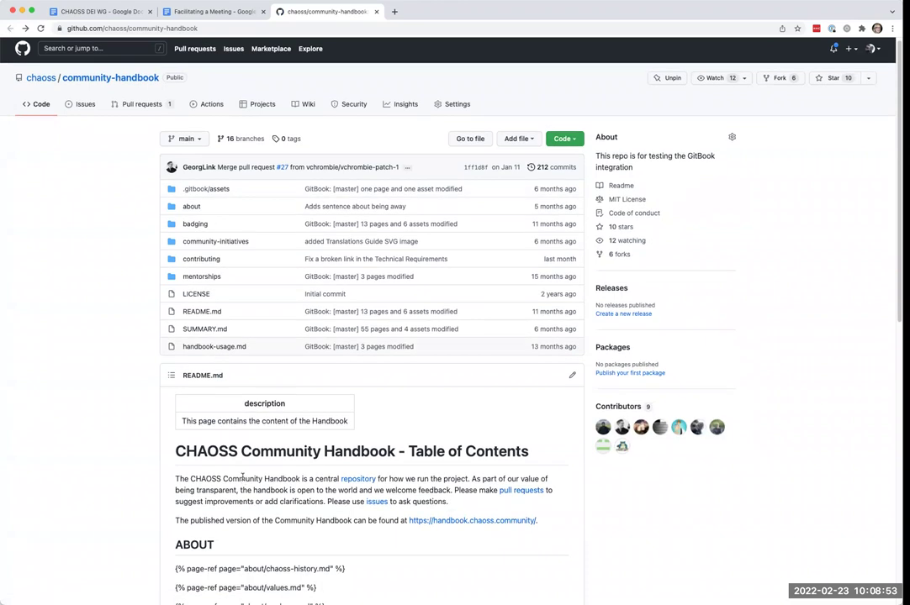
scroll(243, 477, down, 3)
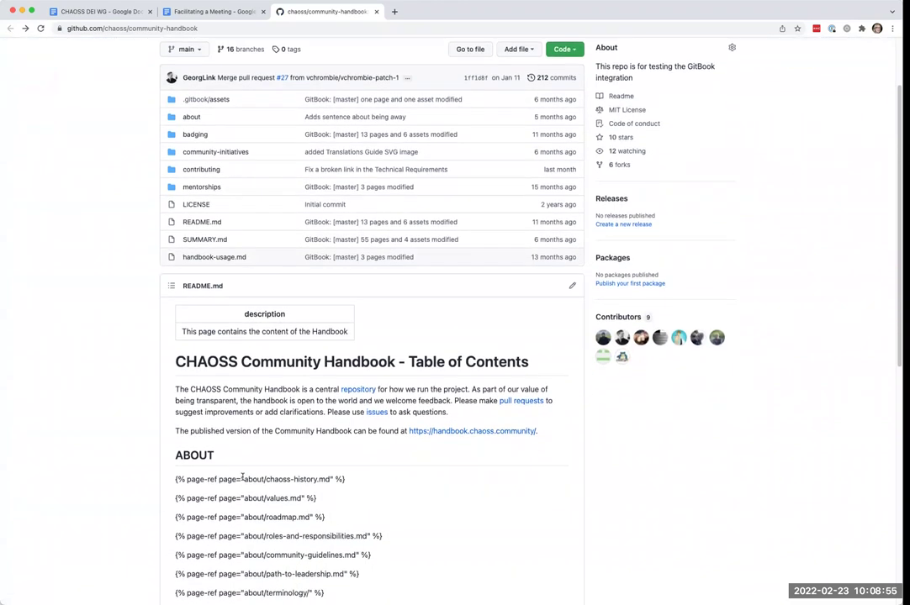
scroll(242, 477, down, 15)
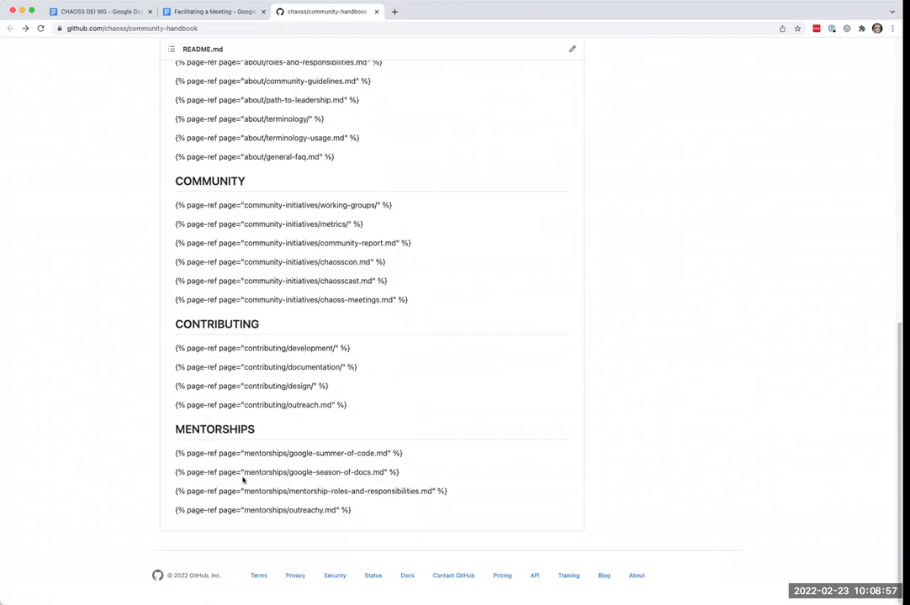
scroll(243, 480, up, 18)
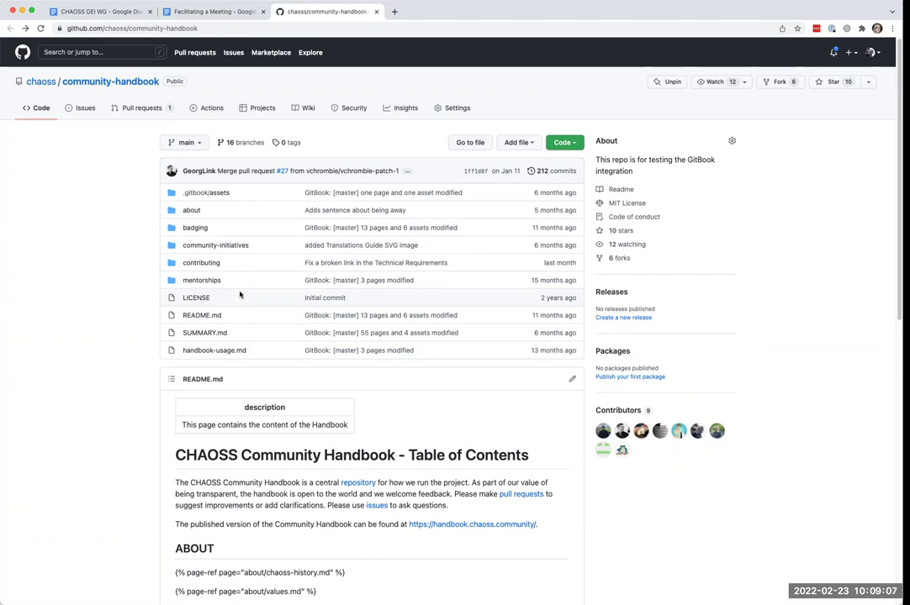
scroll(245, 459, down, 2)
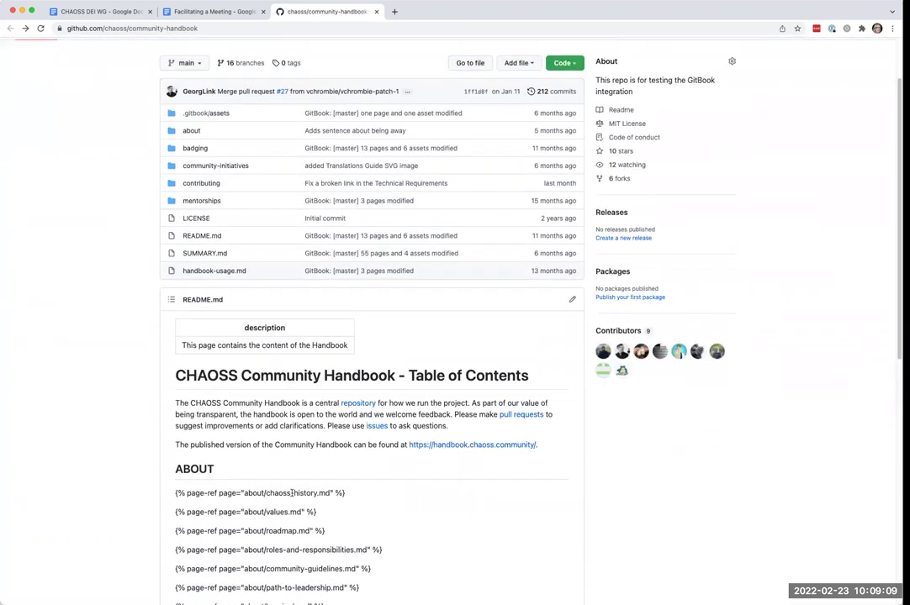
scroll(253, 502, down, 5)
scroll(253, 503, up, 5)
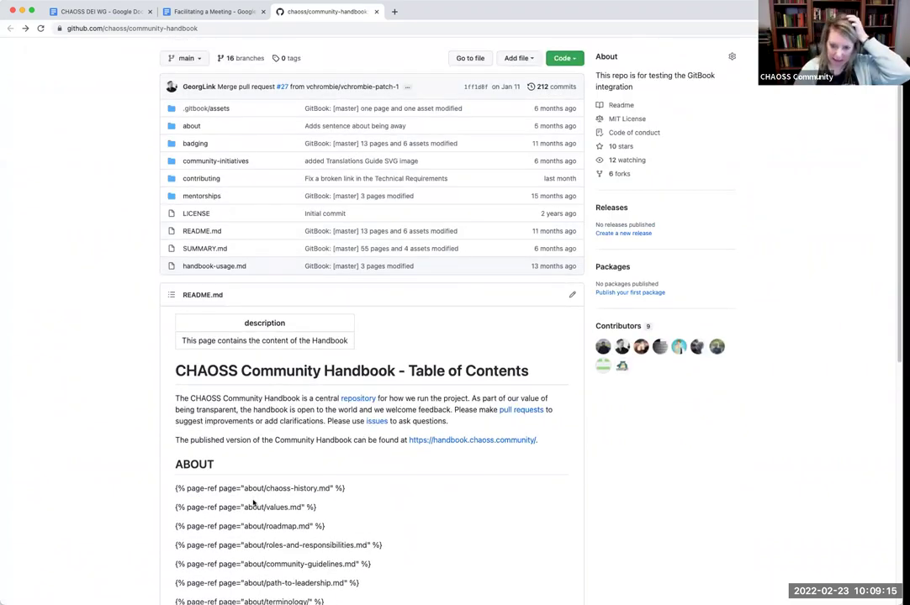
scroll(254, 459, up, 2)
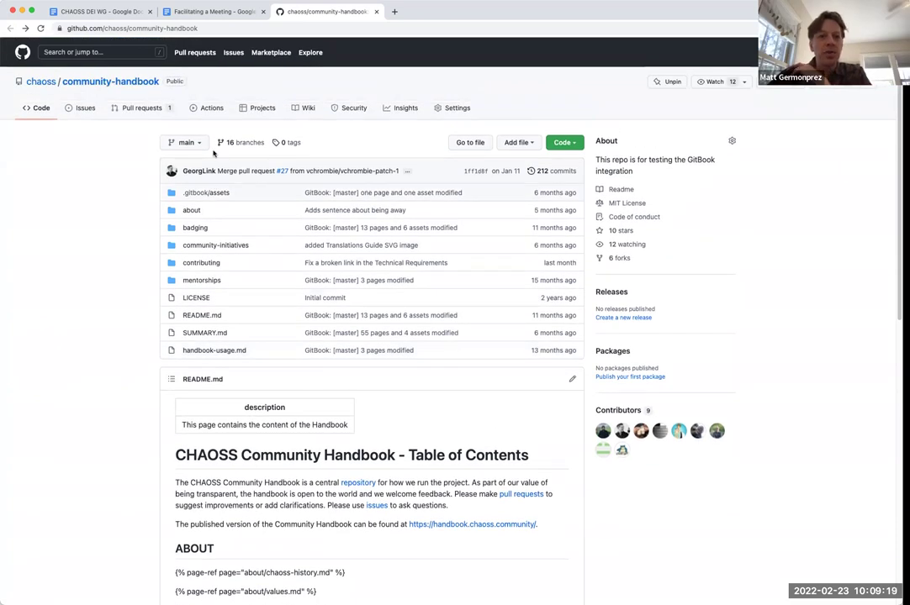
click(130, 105)
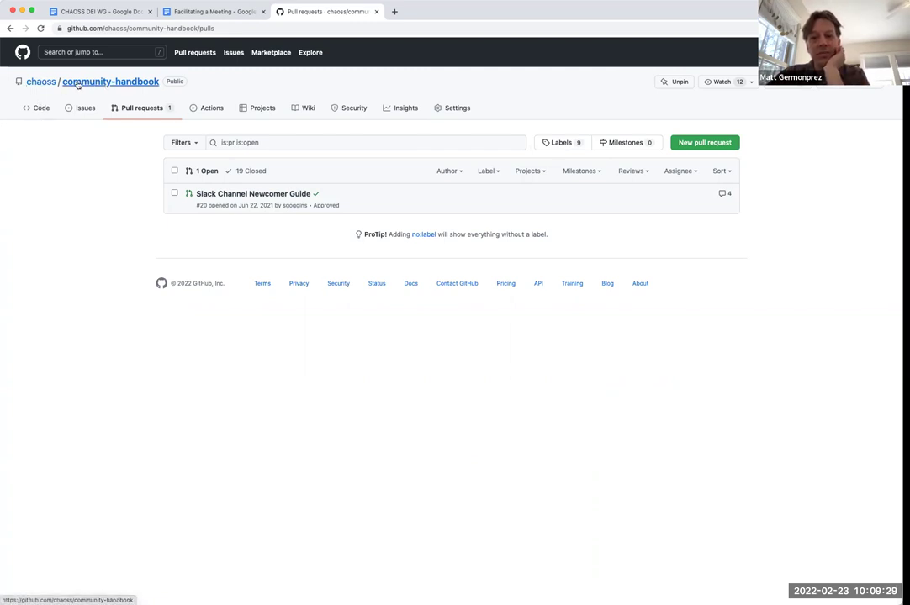
click(41, 81)
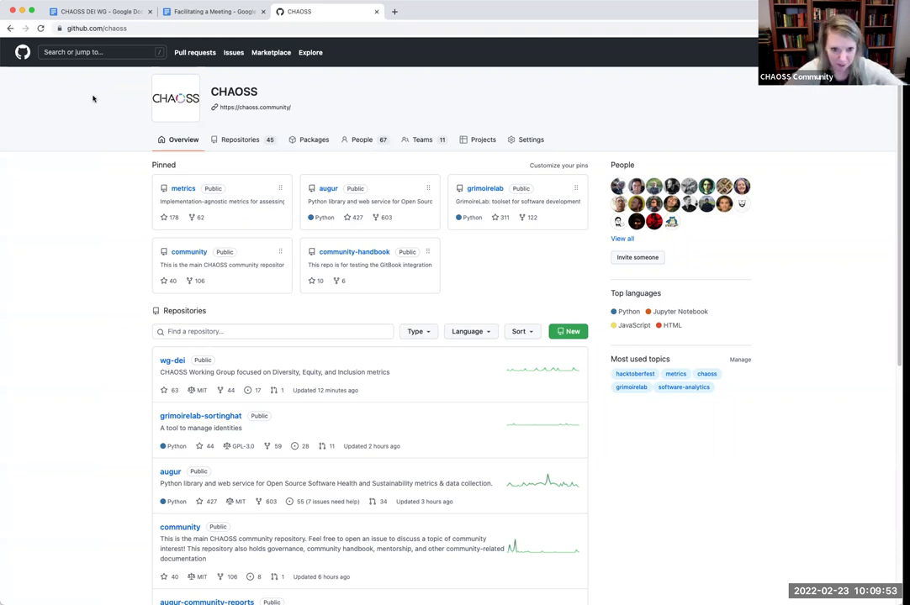
- Back in the CHAOSS DEI WG notes, add a second AI for the facilitator: "Delete the old repo (after feverishly checking the content)"
click(92, 11)
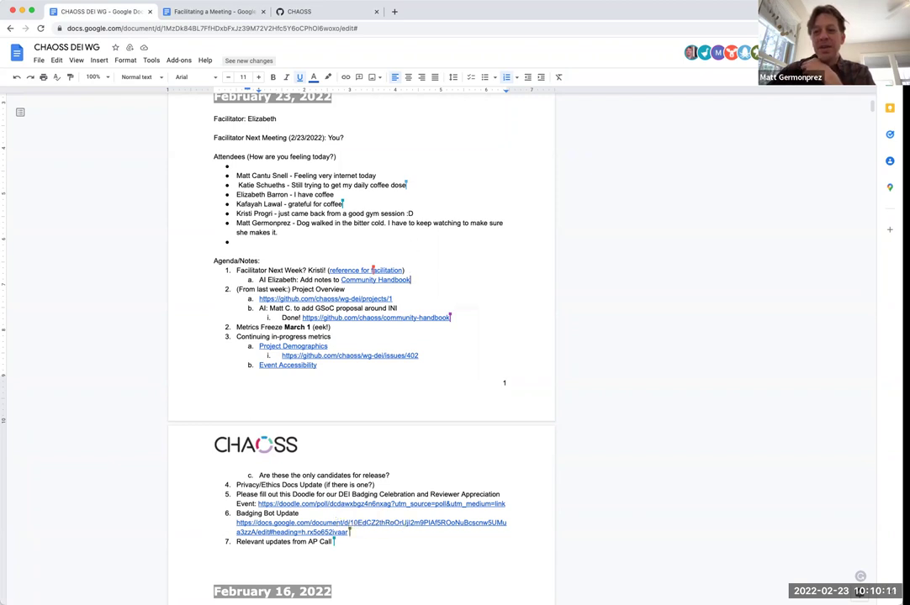
key(Return)
text(AI Elizabeth)
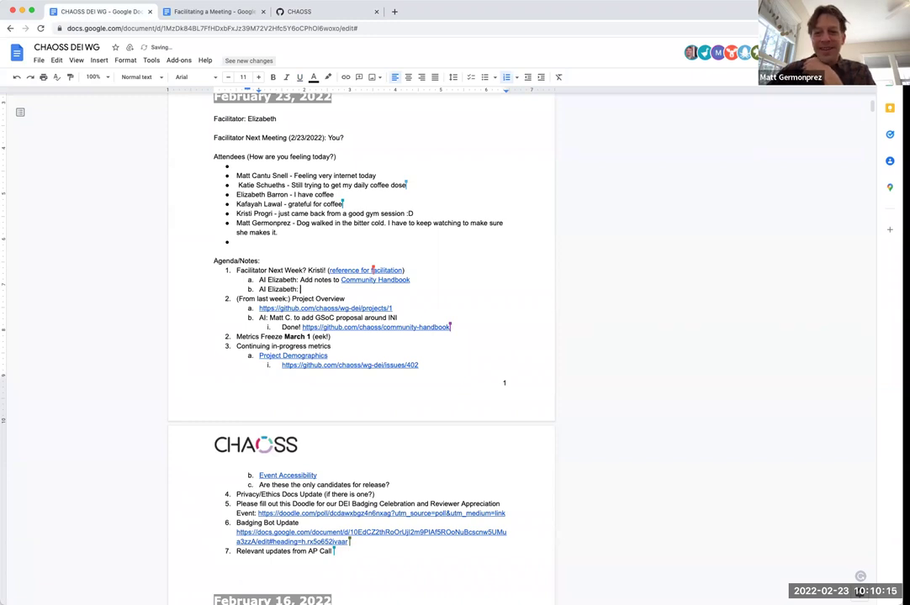
text(: Delete th)
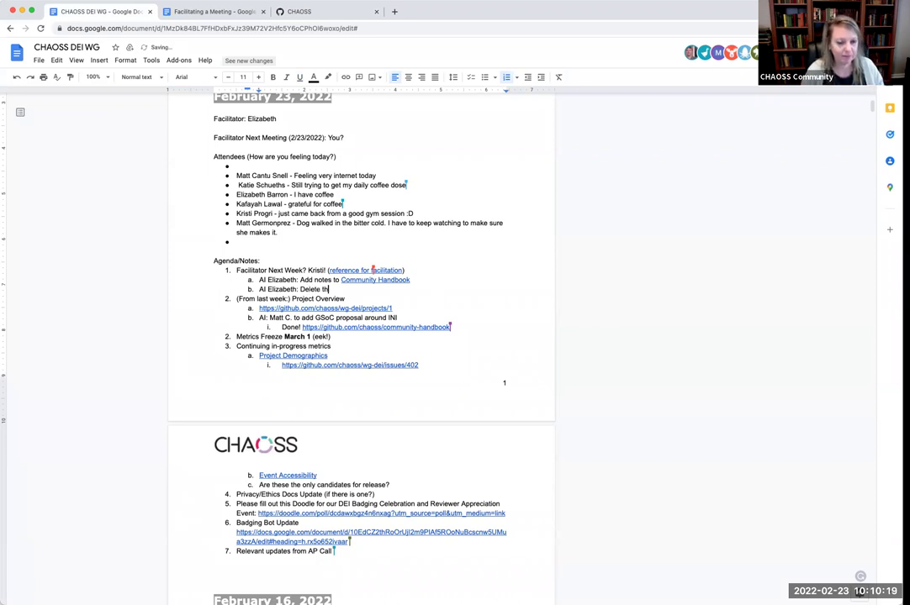
text(e old repo (after feverishly checking the content)
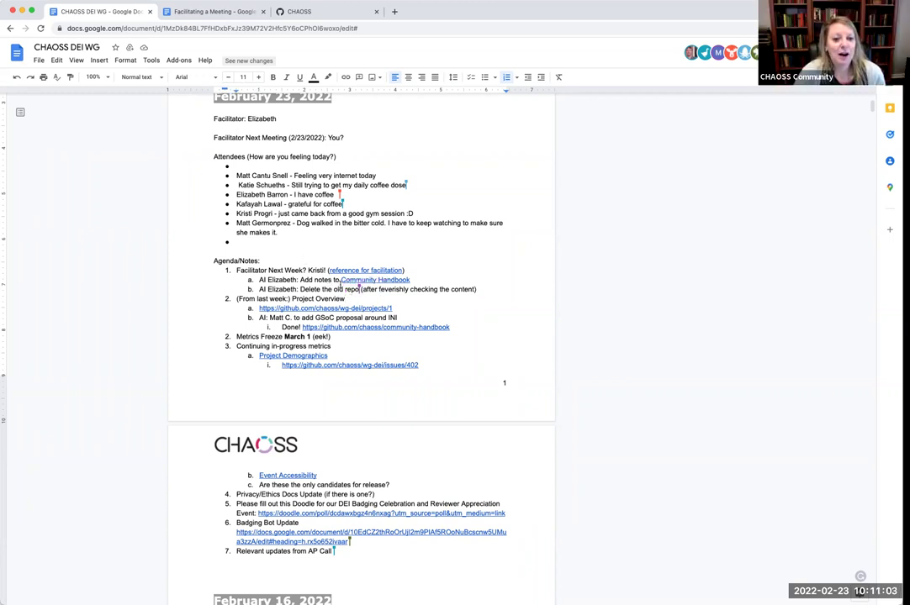
- Add a third sub-item under agenda item 1 reading "Knowledge Base is going to be Handbook and metrics implementation"
click(345, 298)
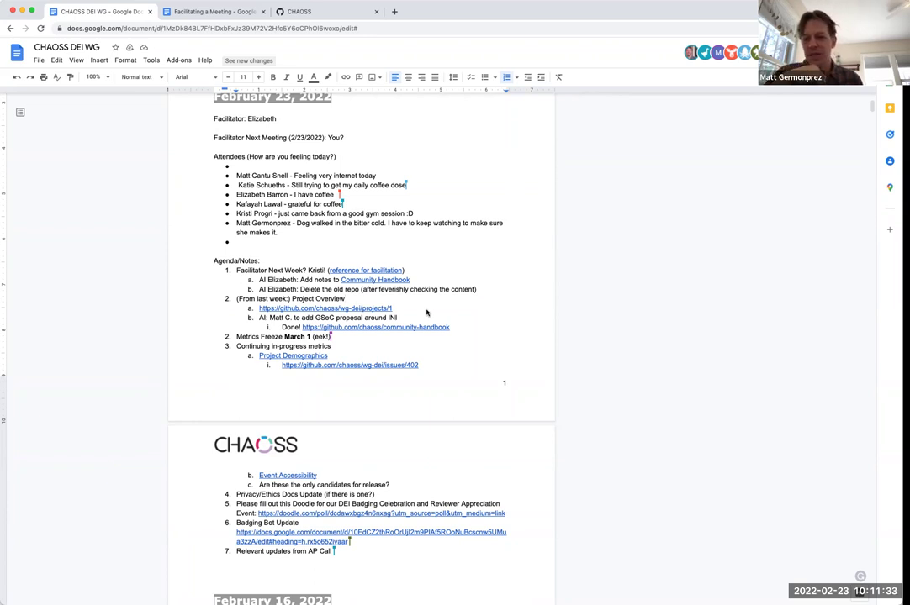
click(486, 288)
key(Return)
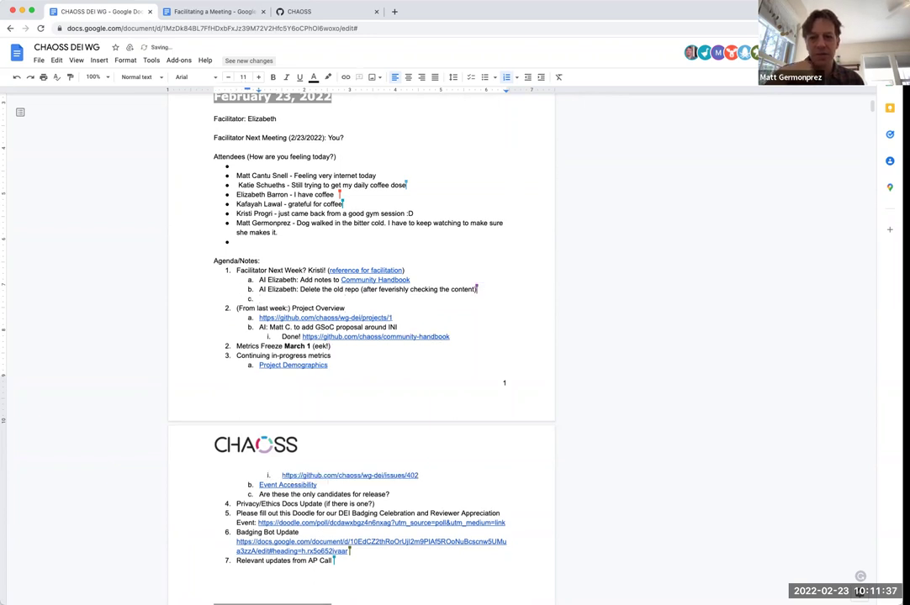
text(Knowledge)
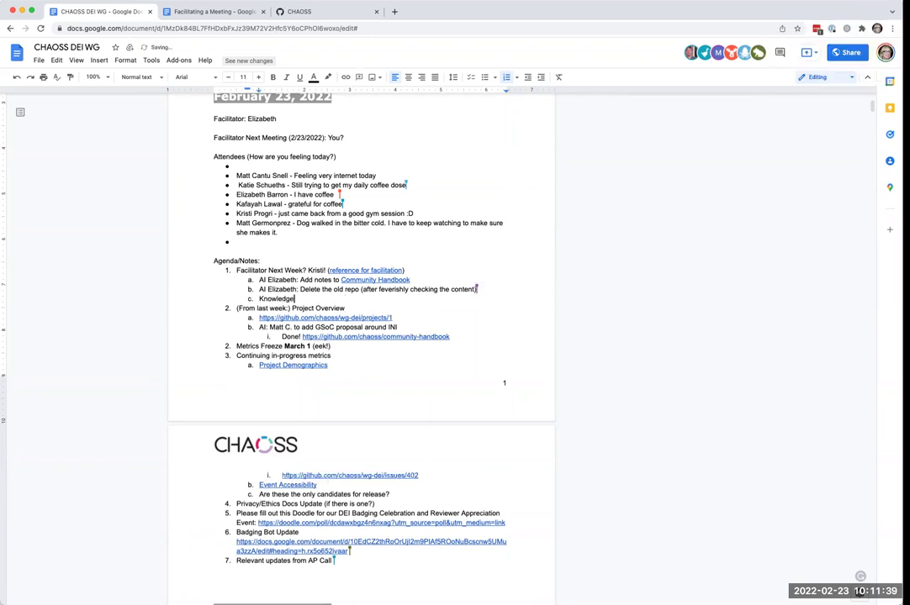
text( Base is g)
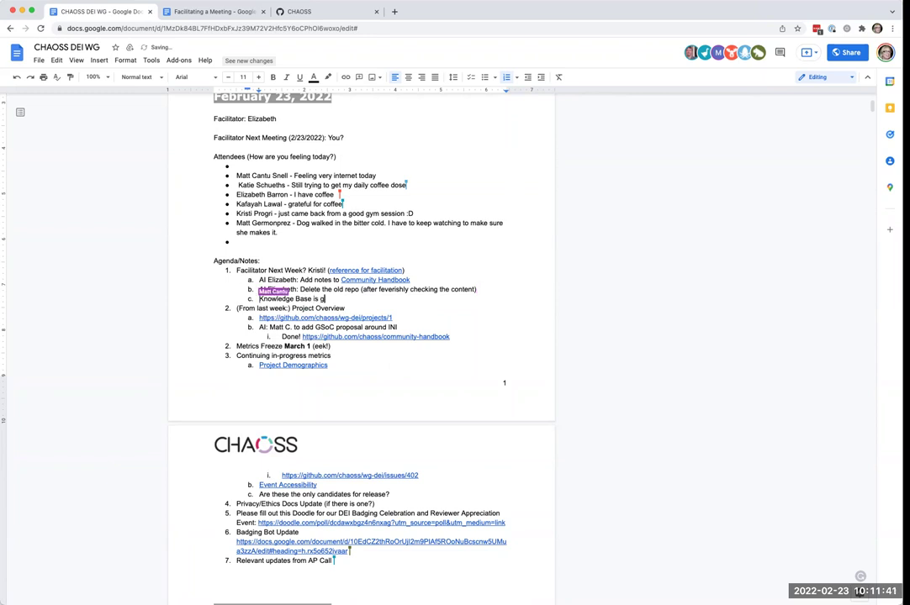
text(oing to be )
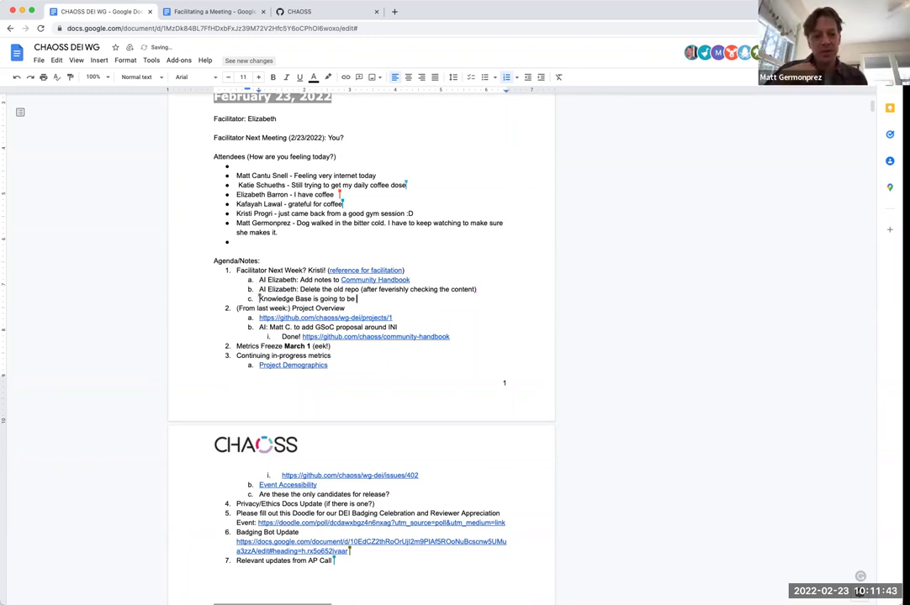
text(Handbook and )
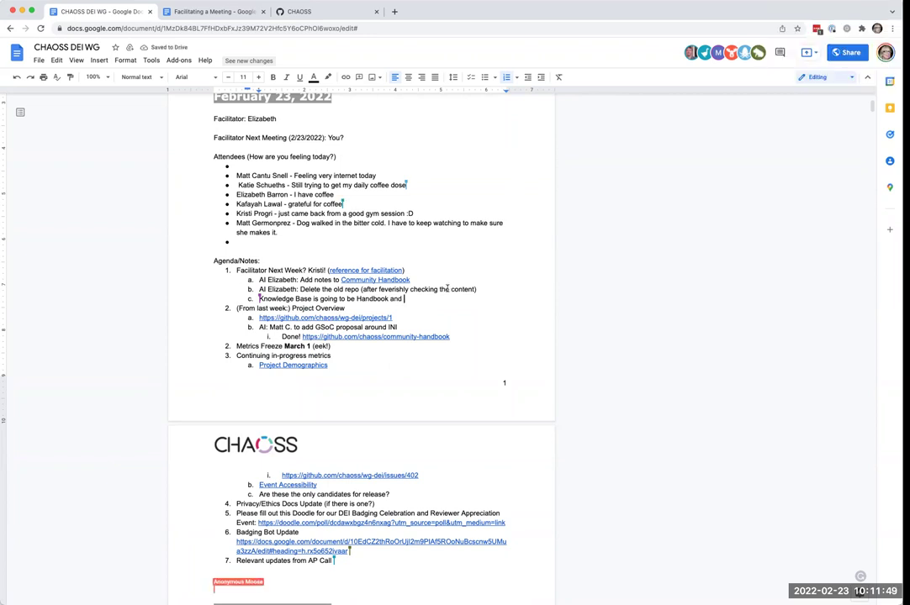
text(metrics implementation)
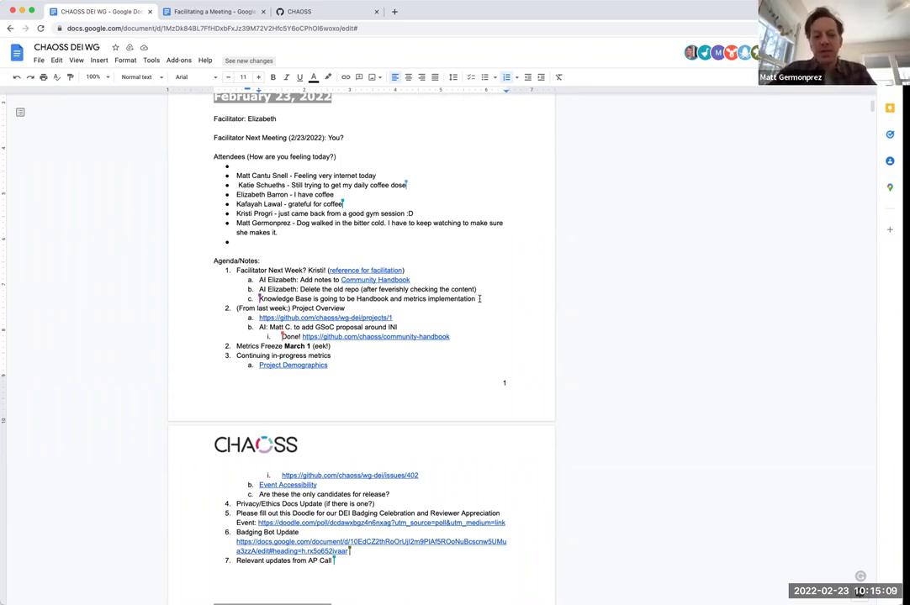
- Add a fourth sub-item under agenda item 1: "Information Management might not be unique but what happens when communities grow and work occurs in many places"
key(Return)
text(Info)
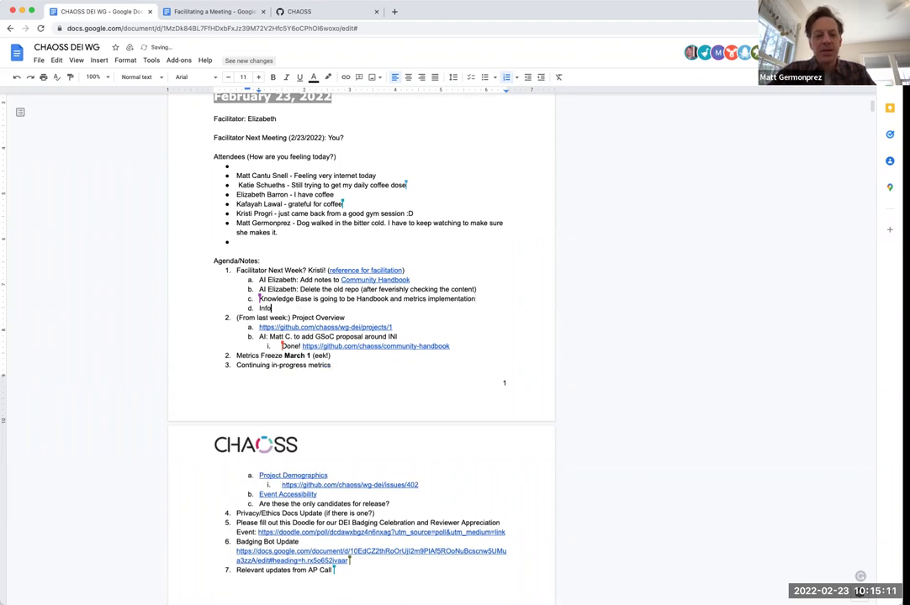
text(rmation Management)
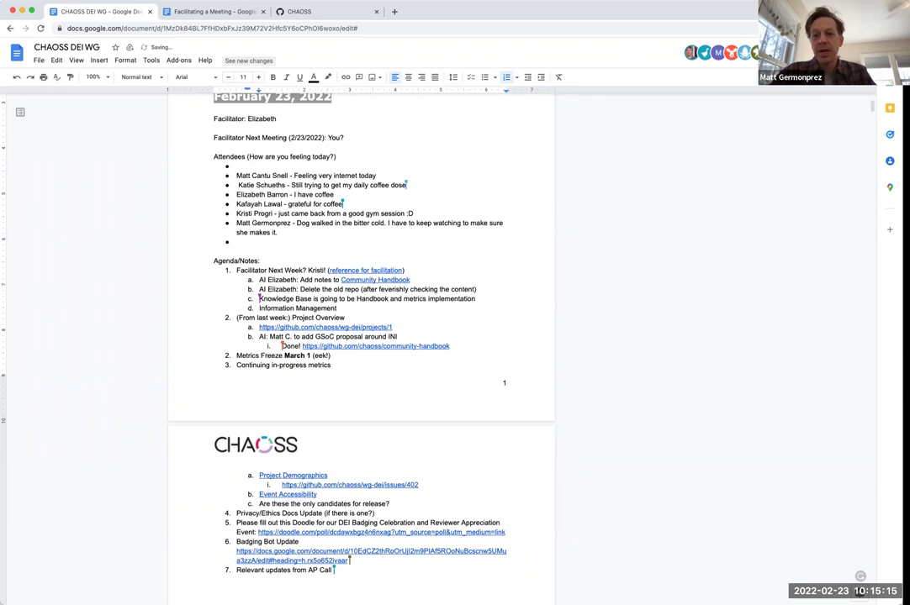
text( m)
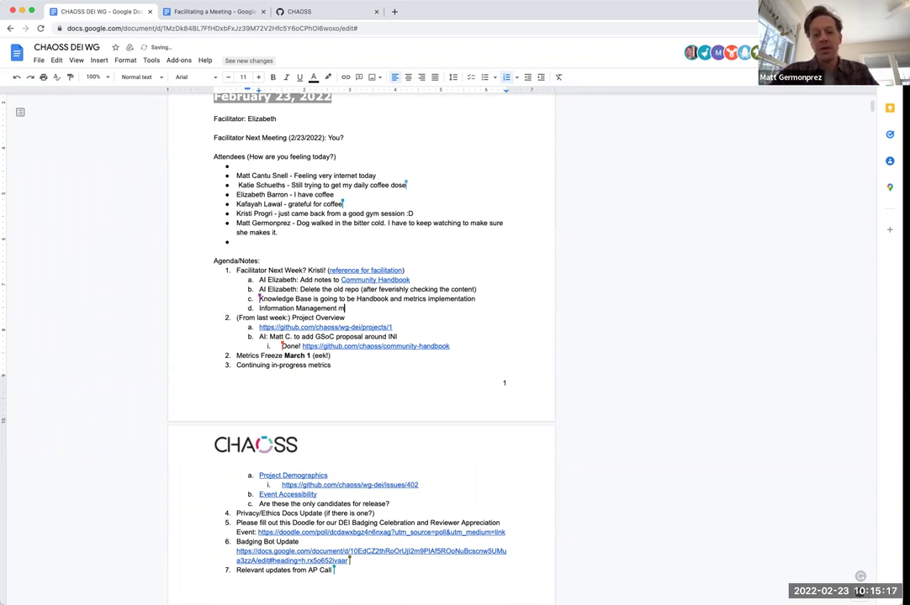
text(ight not be uniqu)
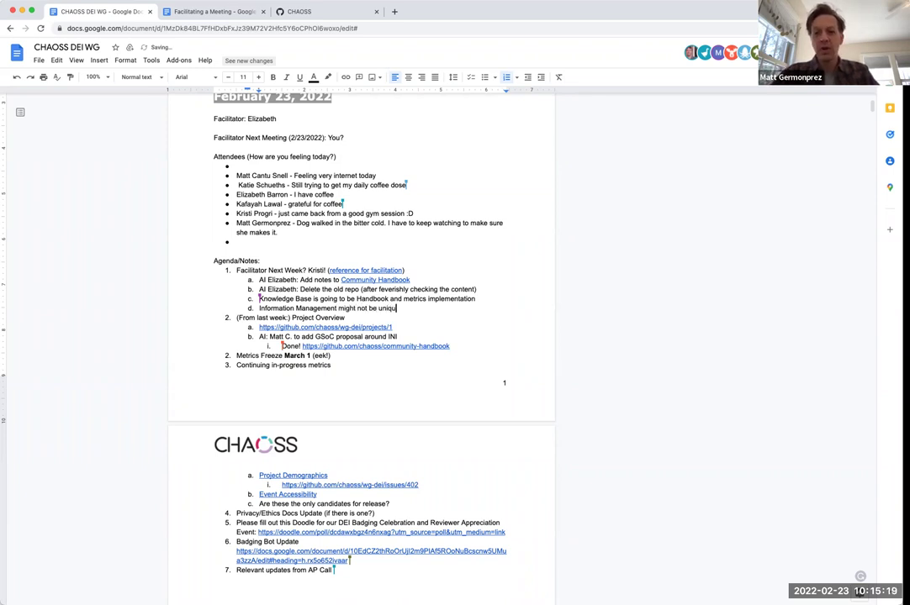
text(e but wh)
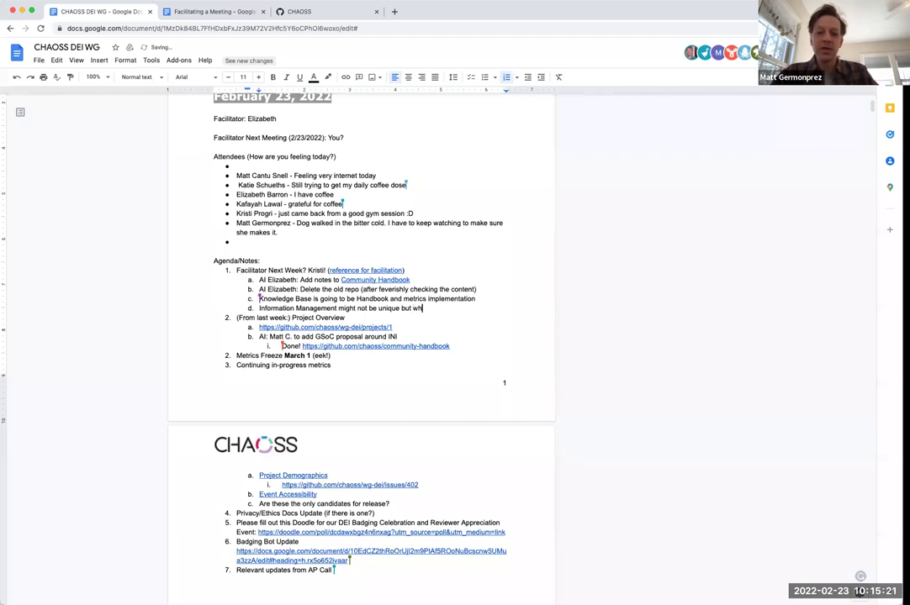
text(at happens when )
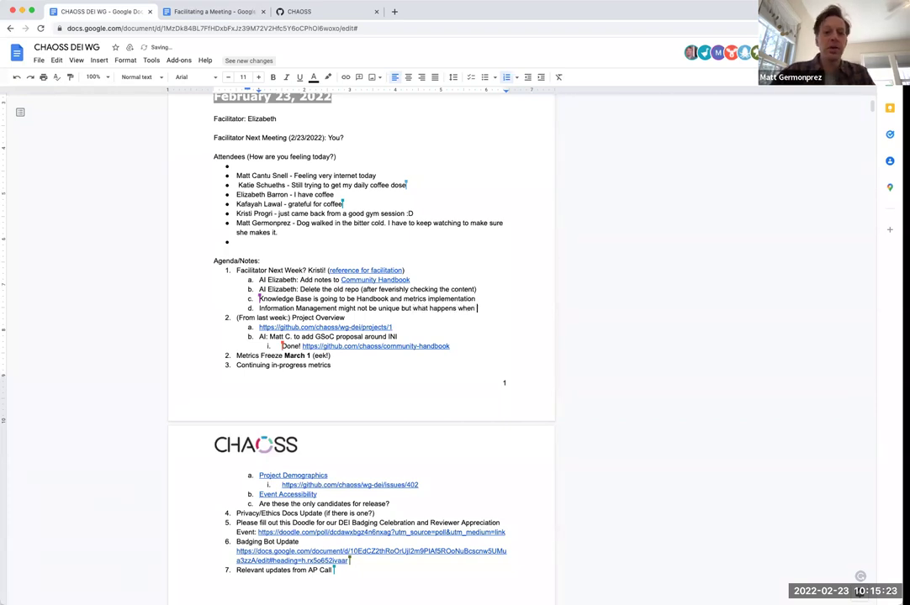
text(communities g)
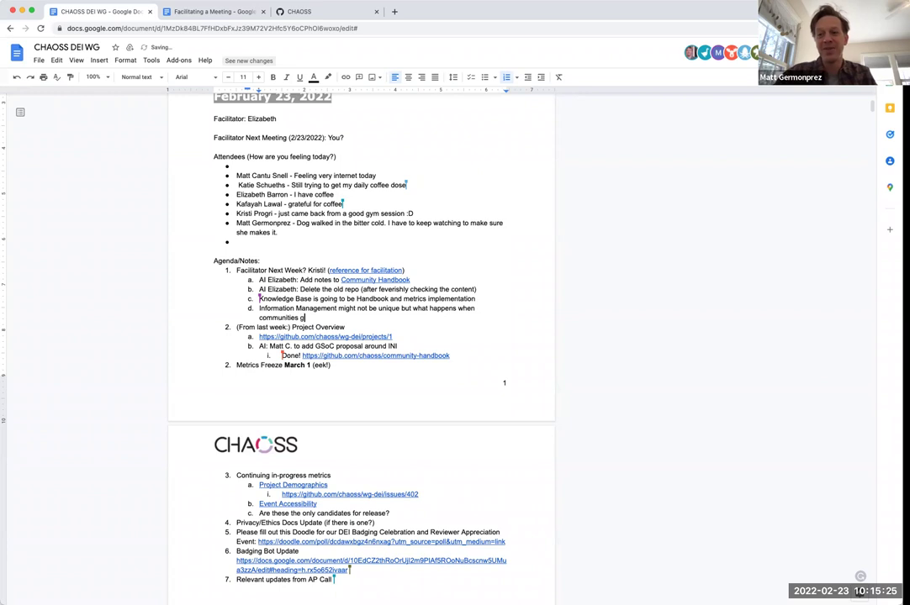
text(row and wor)
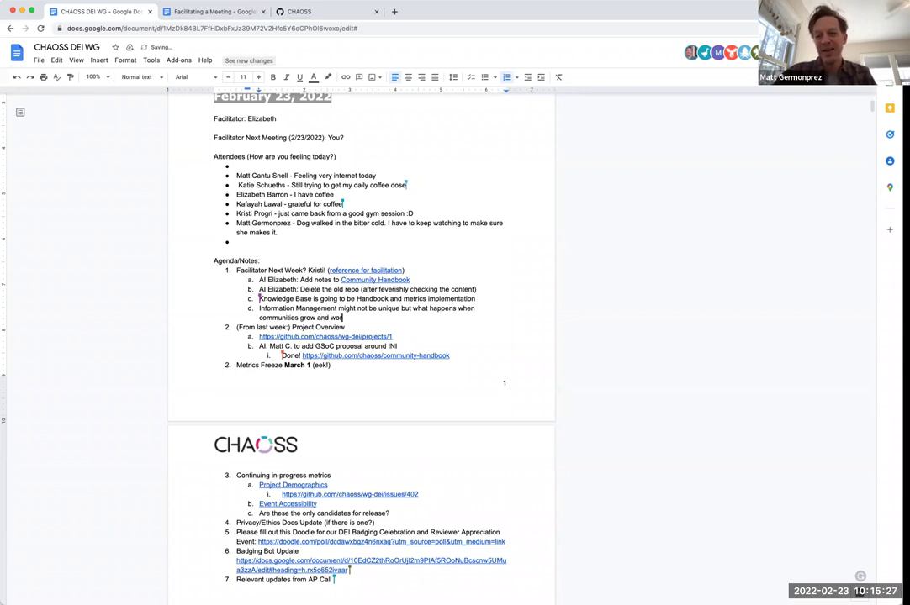
text(k occur)
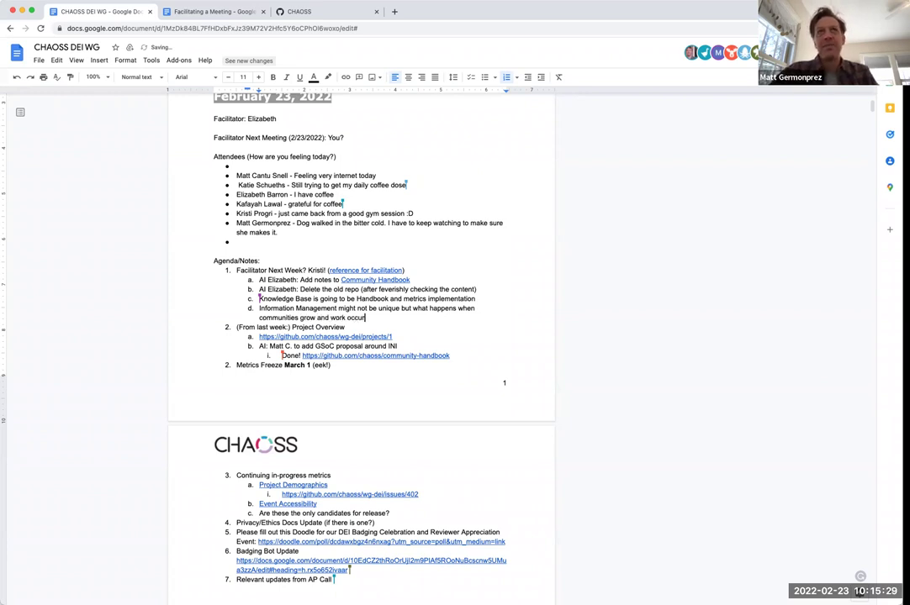
text(s in many places)
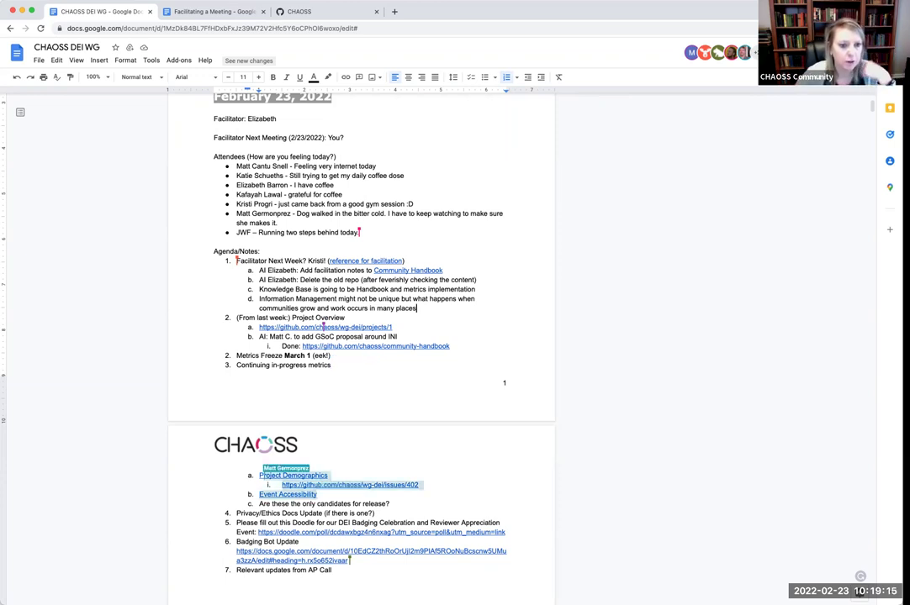
- Open the wg-dei project board linked under Project Overview, review its columns, and return to the meeting notes
click(326, 327)
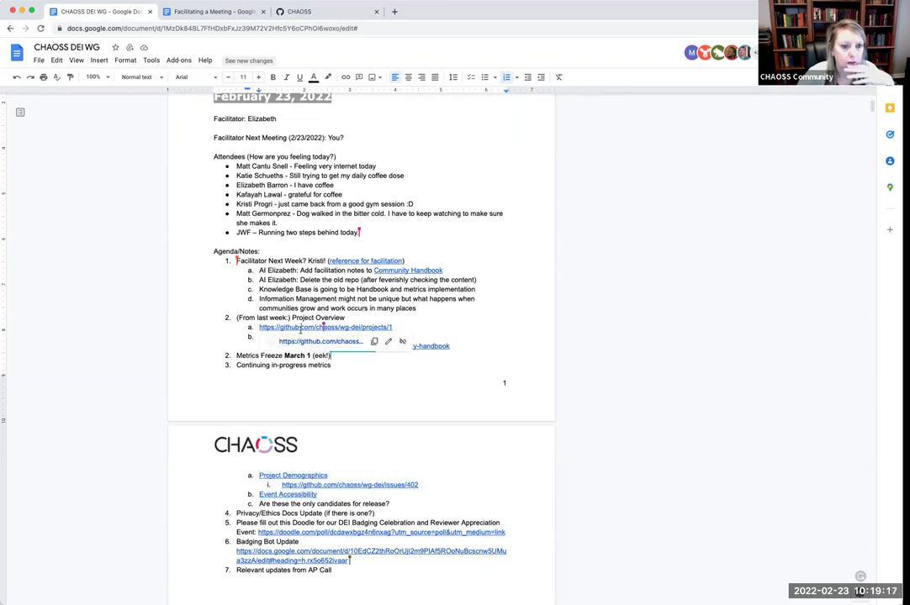
click(313, 342)
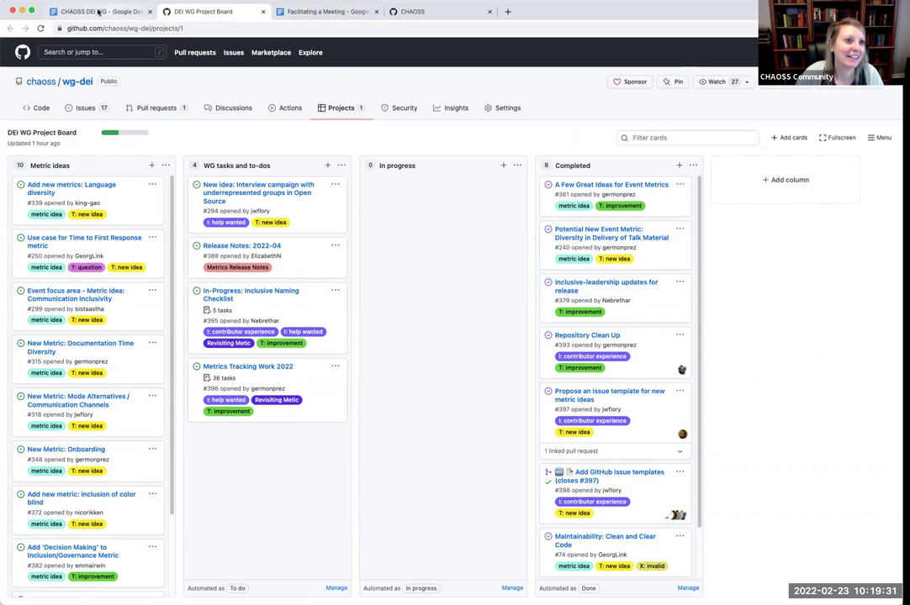
click(98, 12)
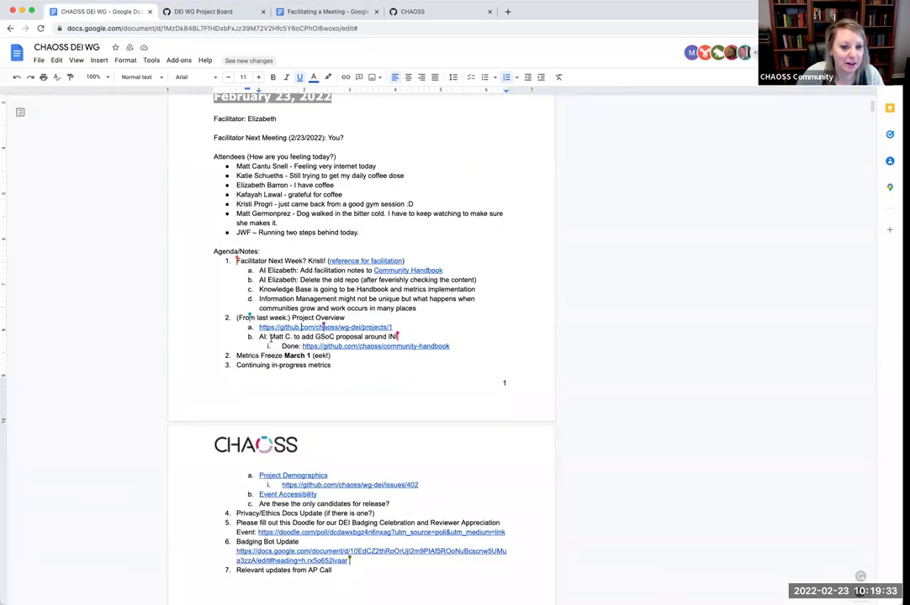
- Open the community-handbook link listed under the GSoC proposal AI, skim the repository page, and return to the meeting notes
click(341, 347)
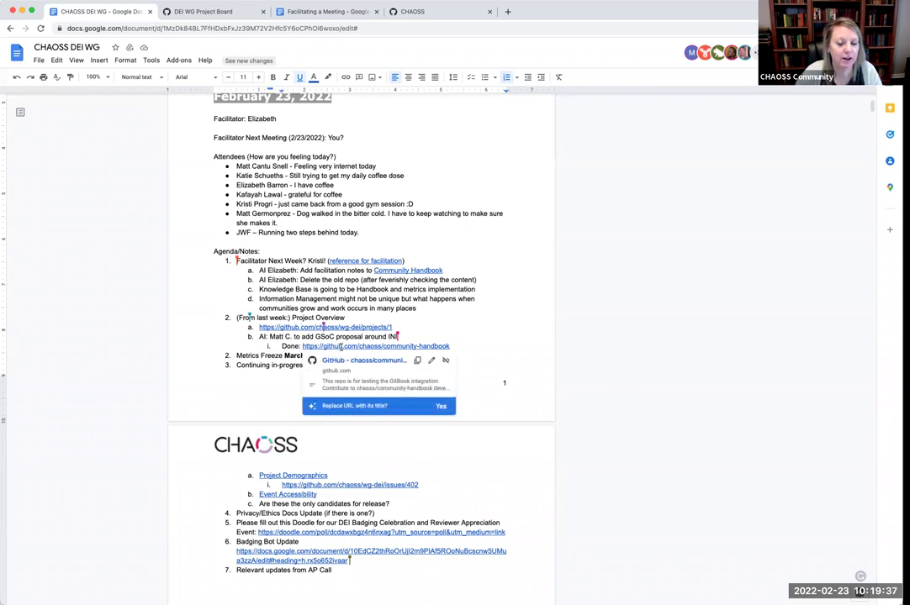
click(353, 361)
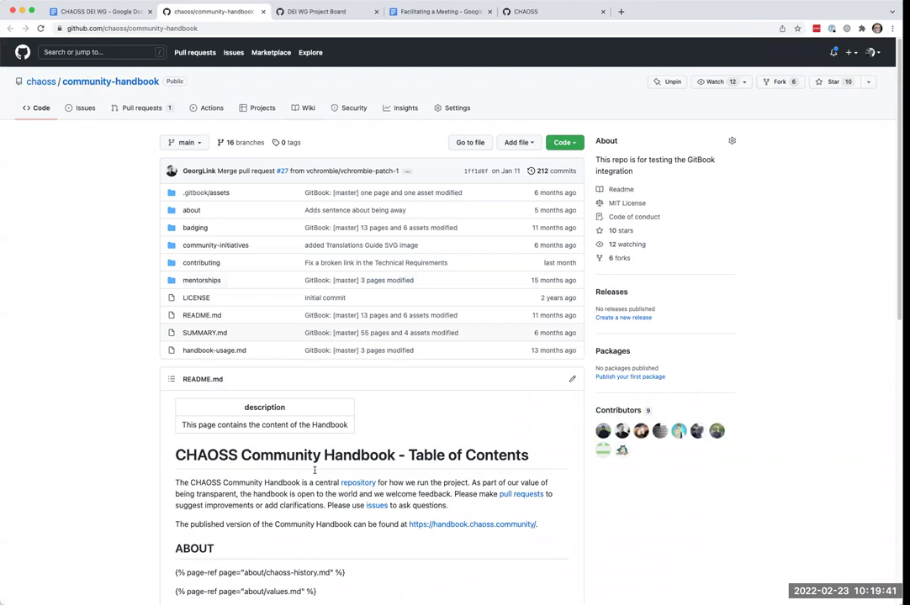
scroll(315, 471, down, 5)
scroll(315, 471, up, 5)
click(101, 11)
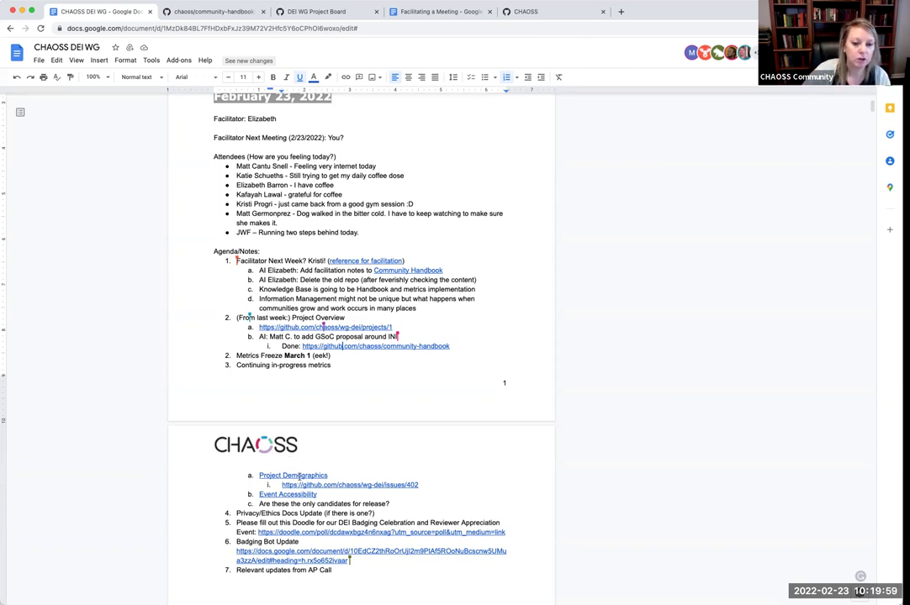
- Under Project Demographics, add a second sub-item with an AI for last week's facilitator: "finish issue metrics checklist, PR done"
scroll(298, 475, down, 5)
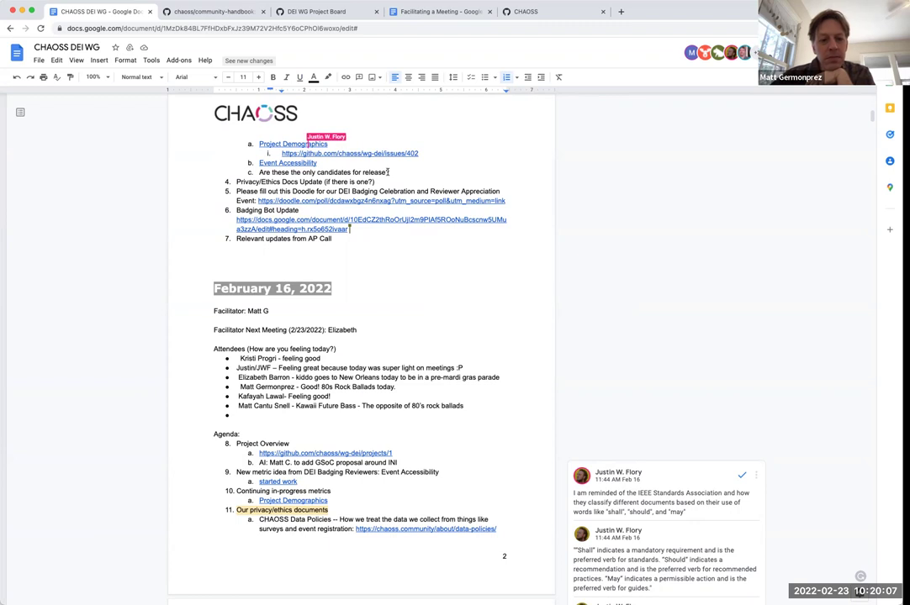
scroll(391, 172, up, 1)
scroll(393, 172, up, 4)
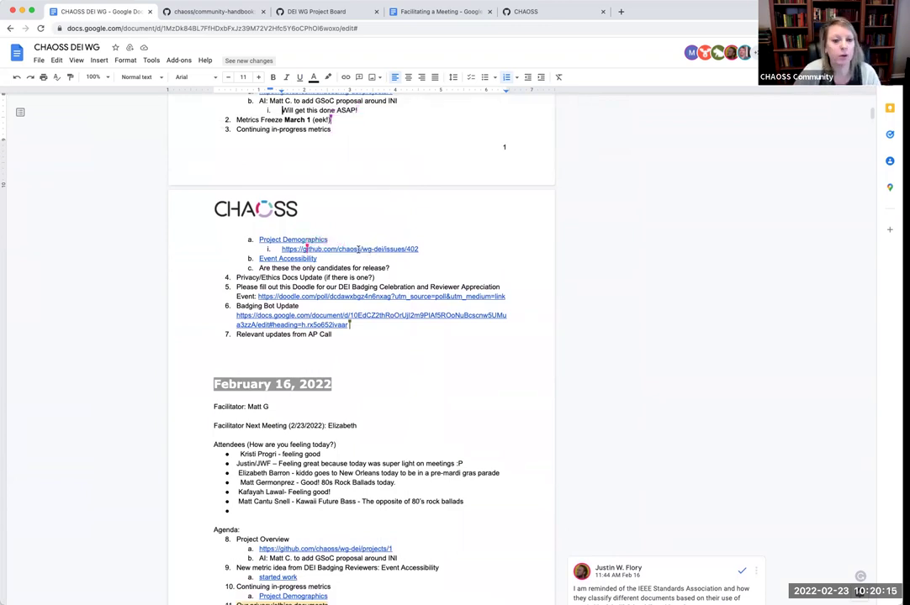
click(357, 249)
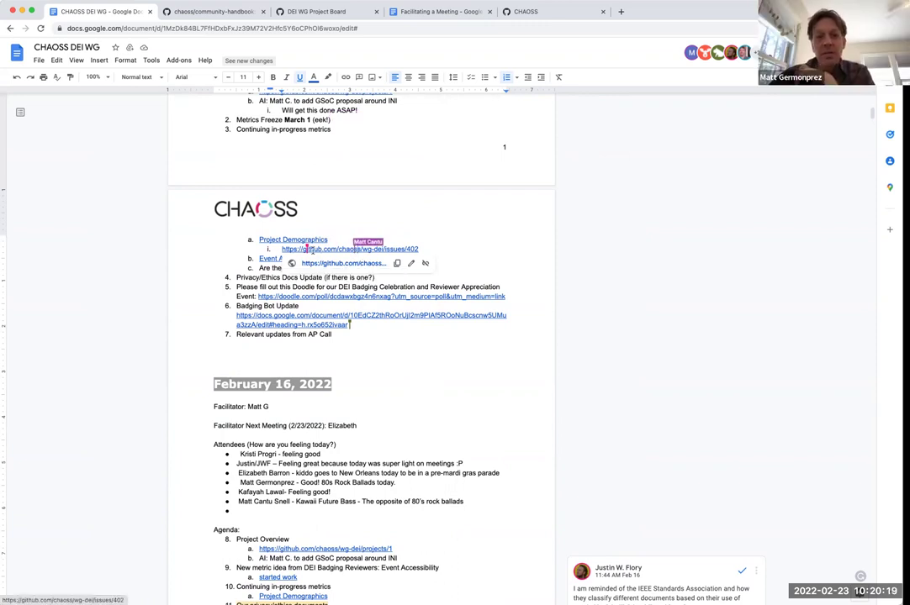
click(438, 251)
key(Return)
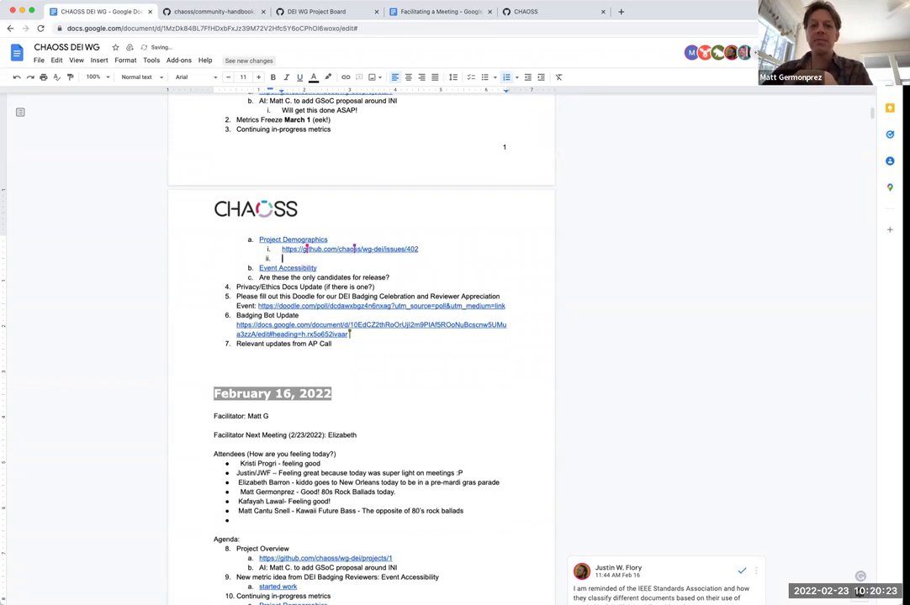
text(AI: Ma)
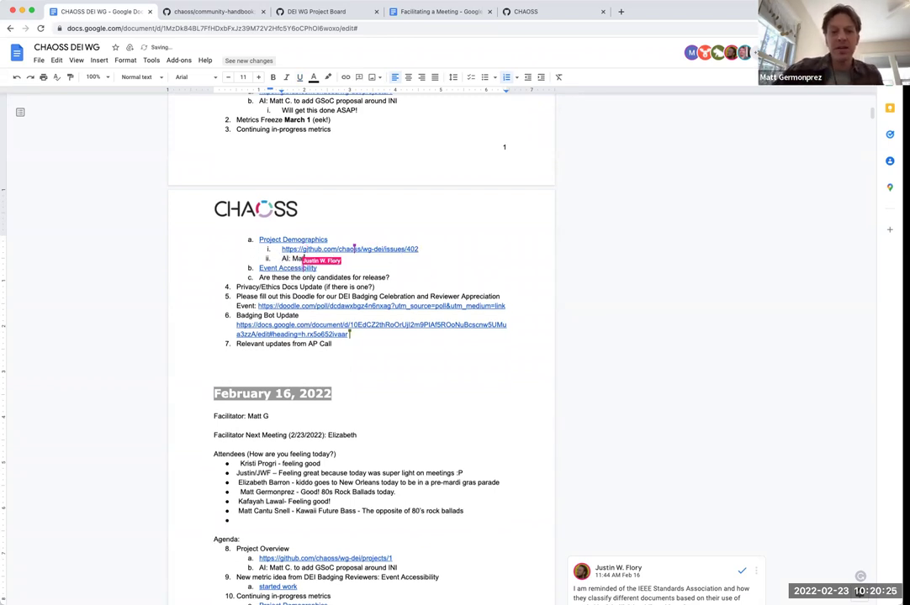
text(tt G )
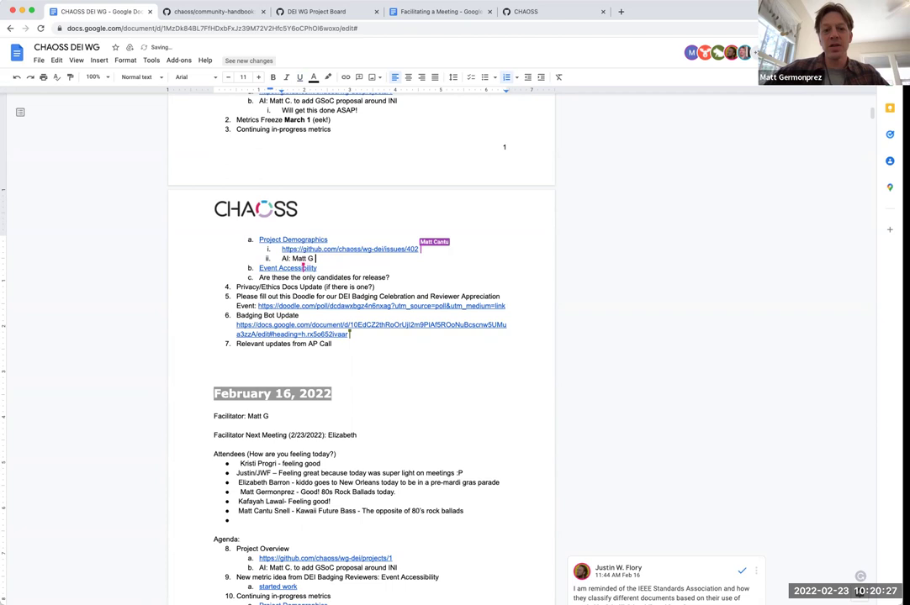
text(finish issue checklist, PR done)
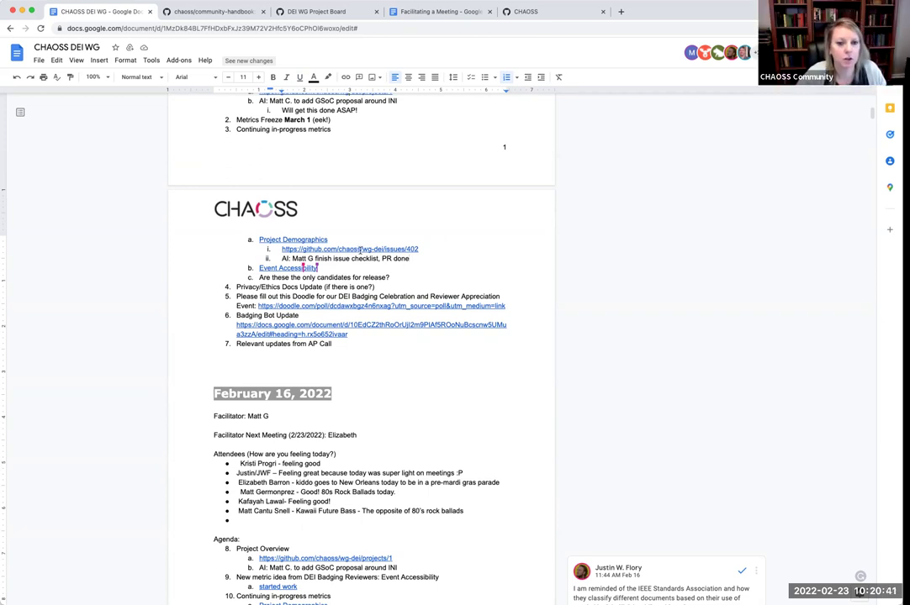
click(351, 260)
text(metrics)
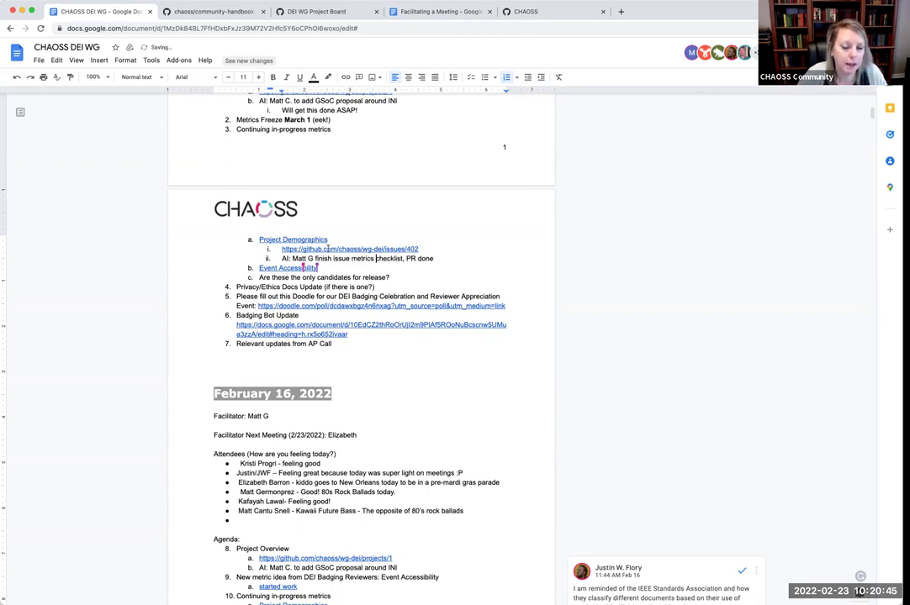
- Open the linked wg-dei issue #402 for Project Demographics and examine its CHAOSS Metric Quality Checklist
click(309, 249)
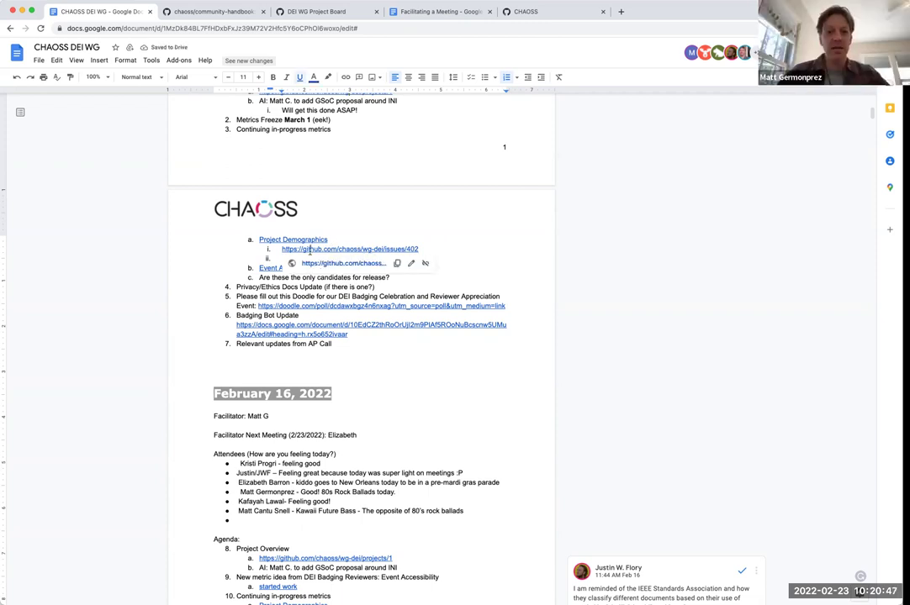
click(328, 262)
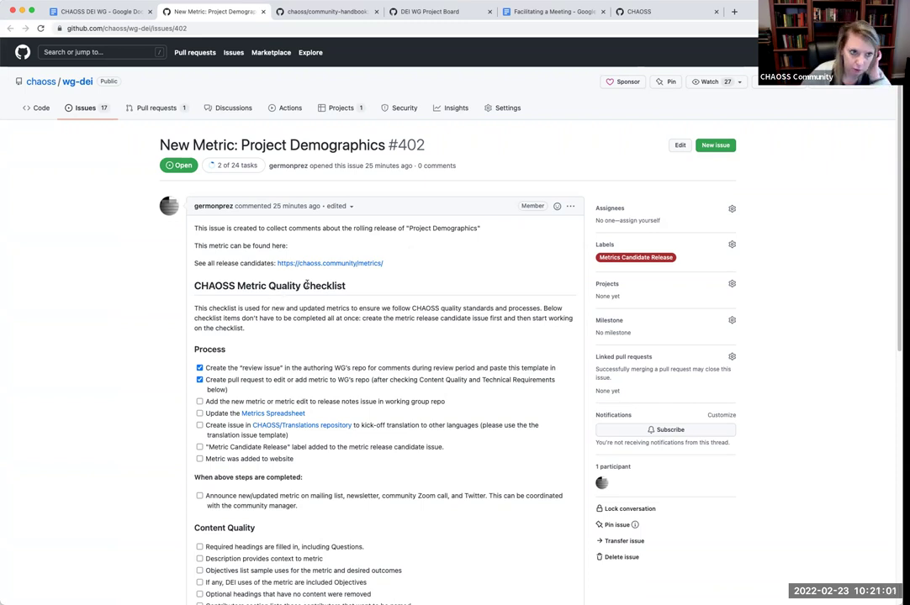
scroll(319, 315, down, 1)
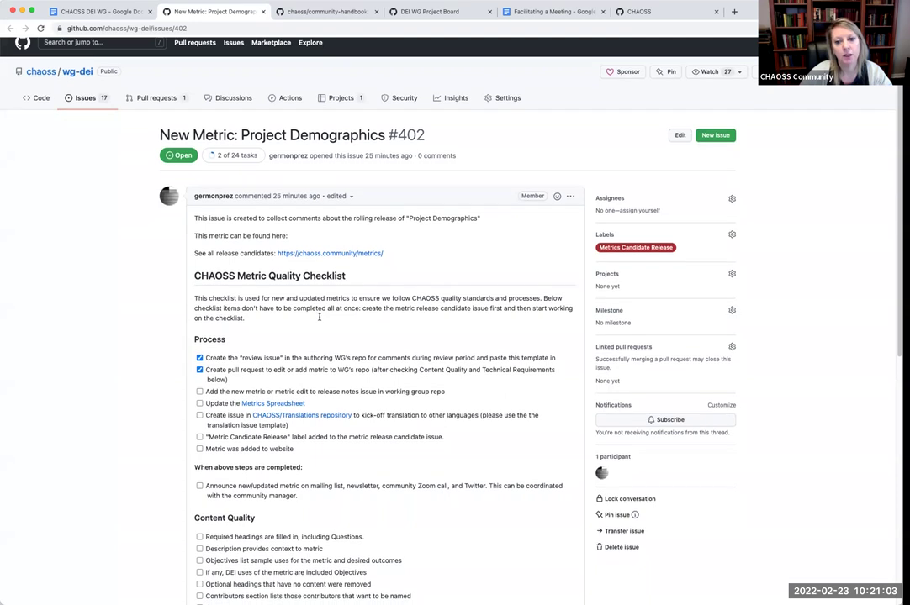
scroll(318, 317, down, 3)
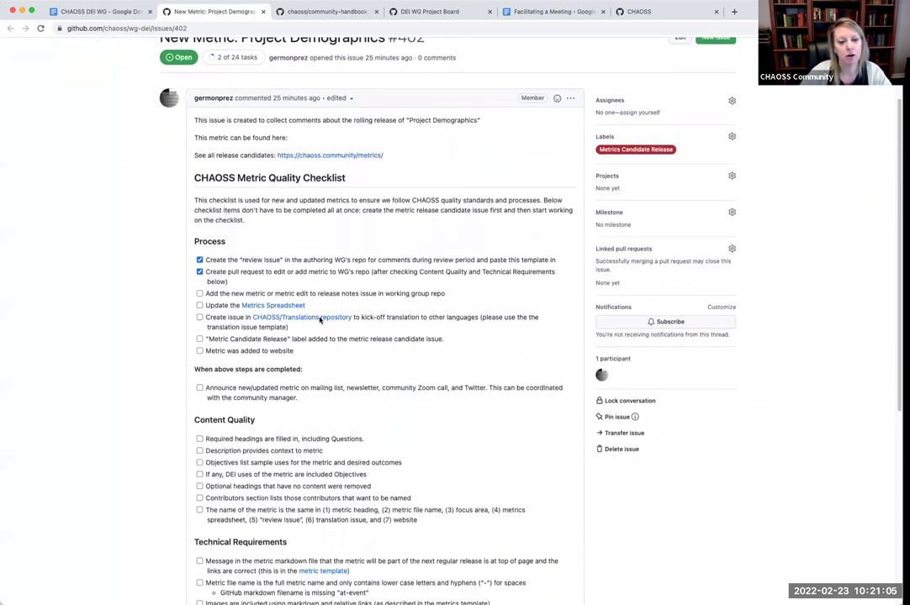
scroll(319, 318, down, 3)
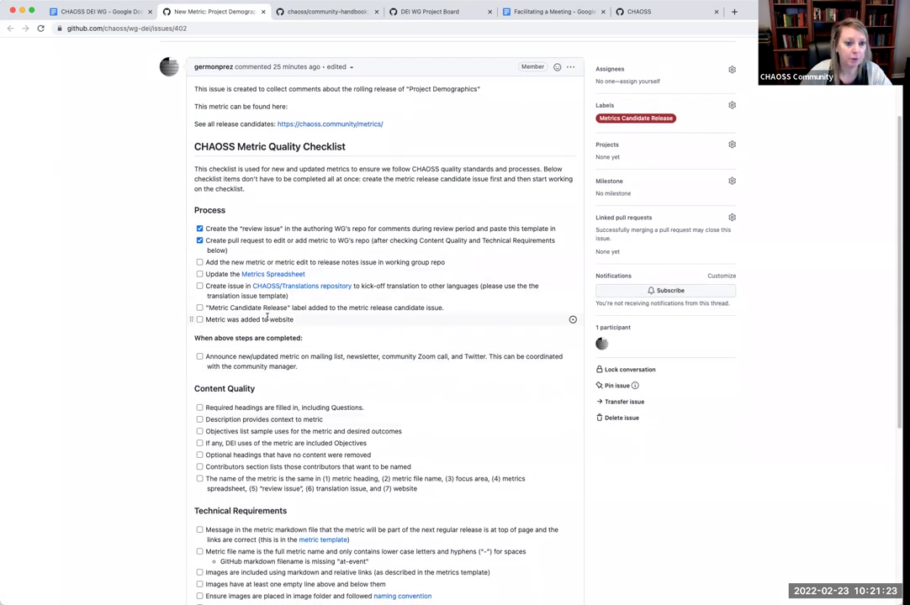
scroll(316, 397, down, 1)
scroll(316, 398, down, 3)
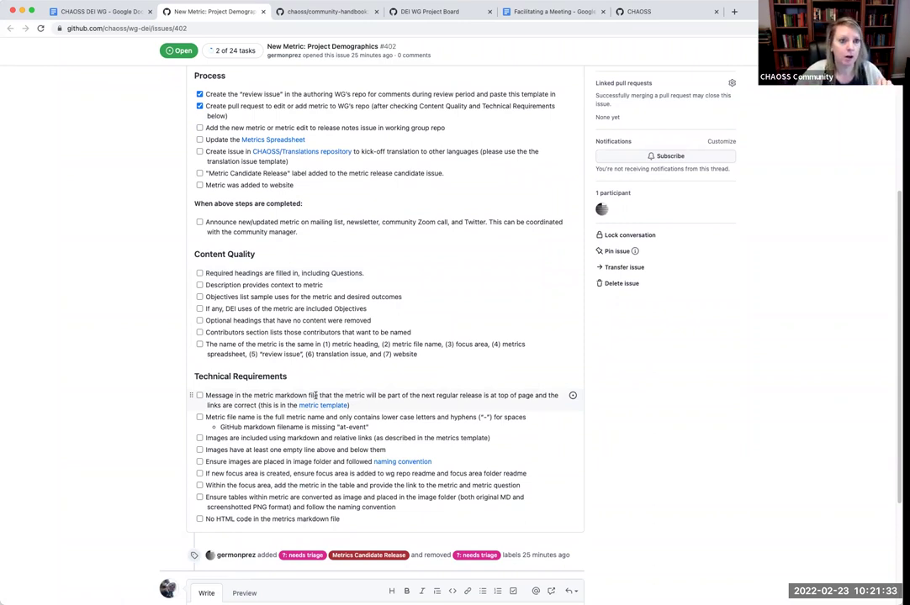
scroll(316, 396, up, 1)
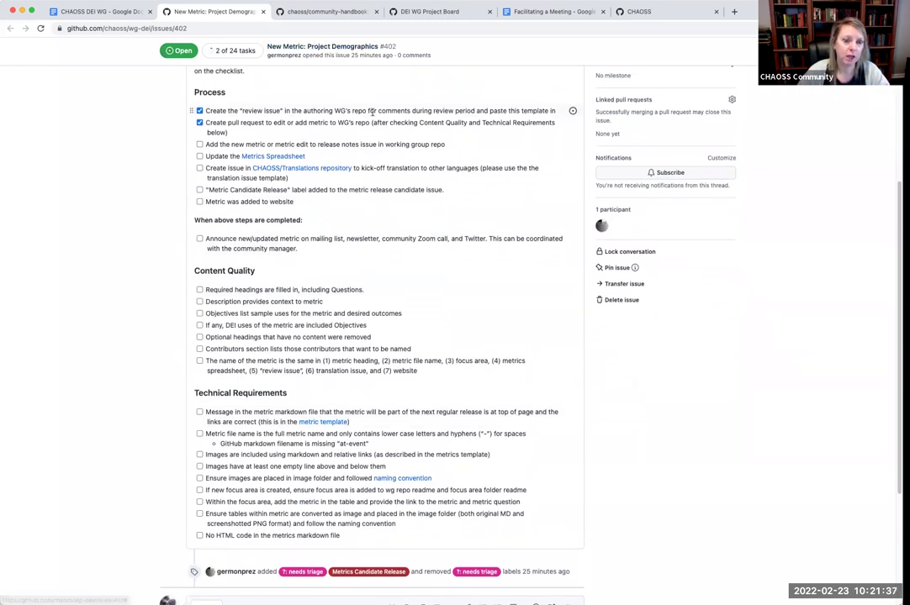
scroll(406, 228, up, 5)
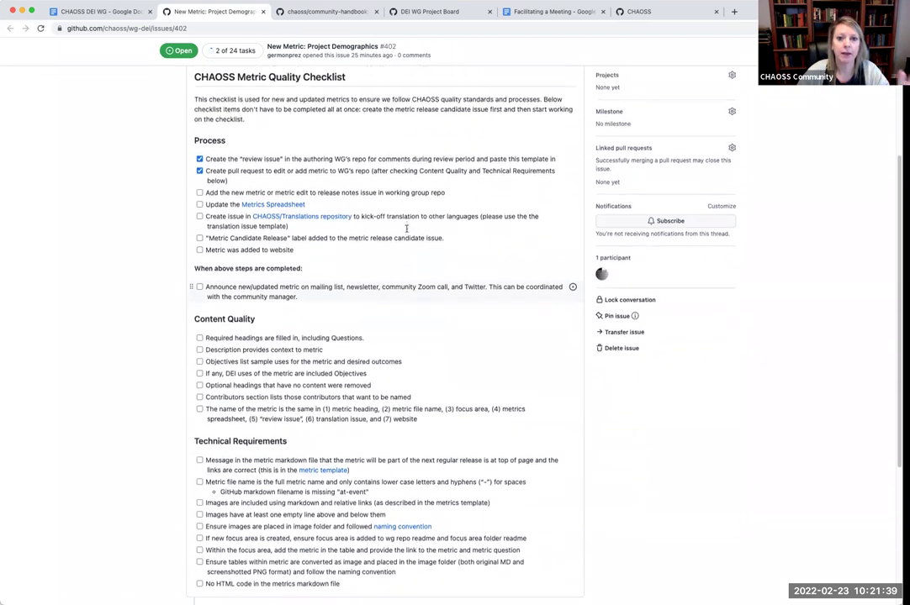
scroll(409, 243, up, 3)
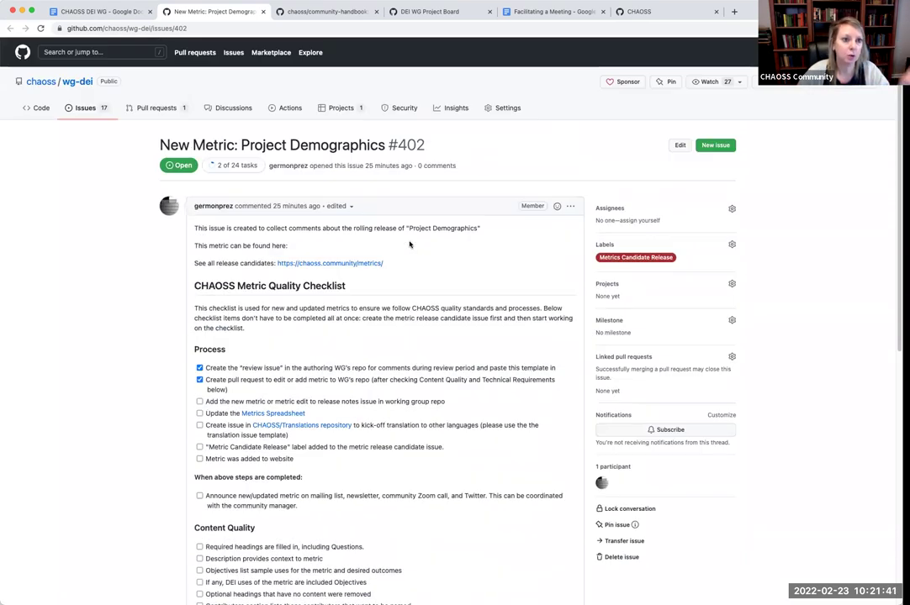
- Open the wg-dei pull request "Create project-demographics.md" and review its conversation page
click(145, 110)
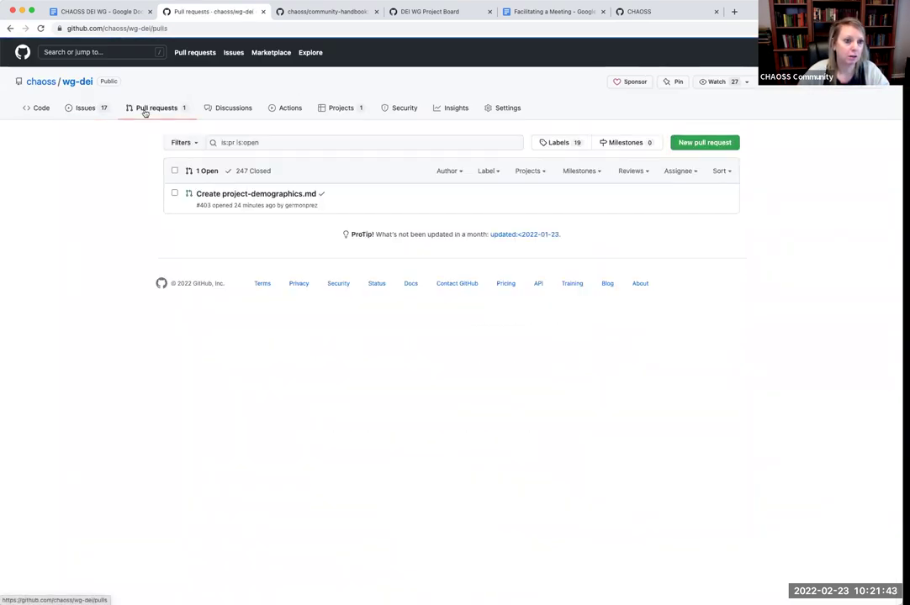
mouse_move(259, 199)
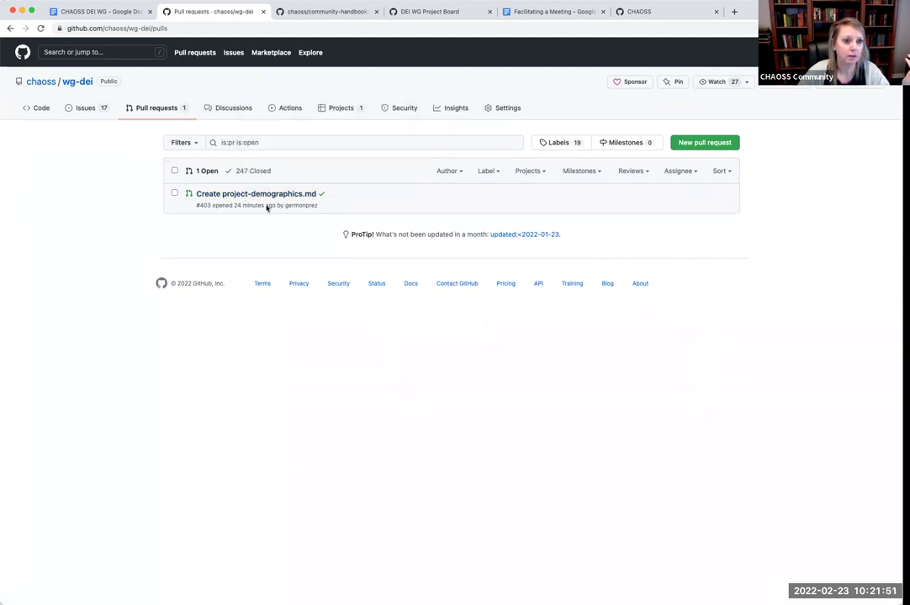
click(268, 193)
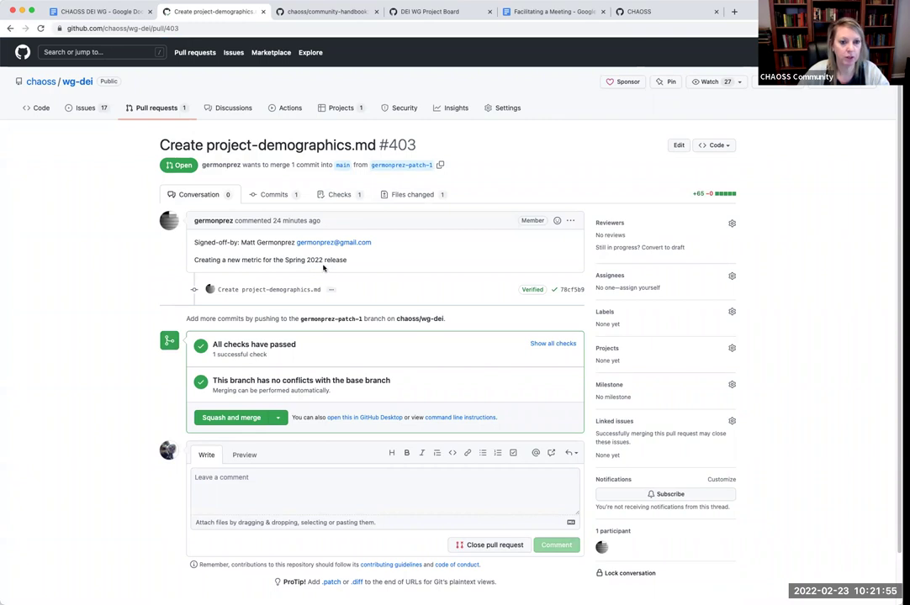
- Open the "New Metric: Event Accessibility" issue in the wg-dei repository and skim its CHAOSS Metric Quality Checklist
click(86, 110)
mouse_move(266, 196)
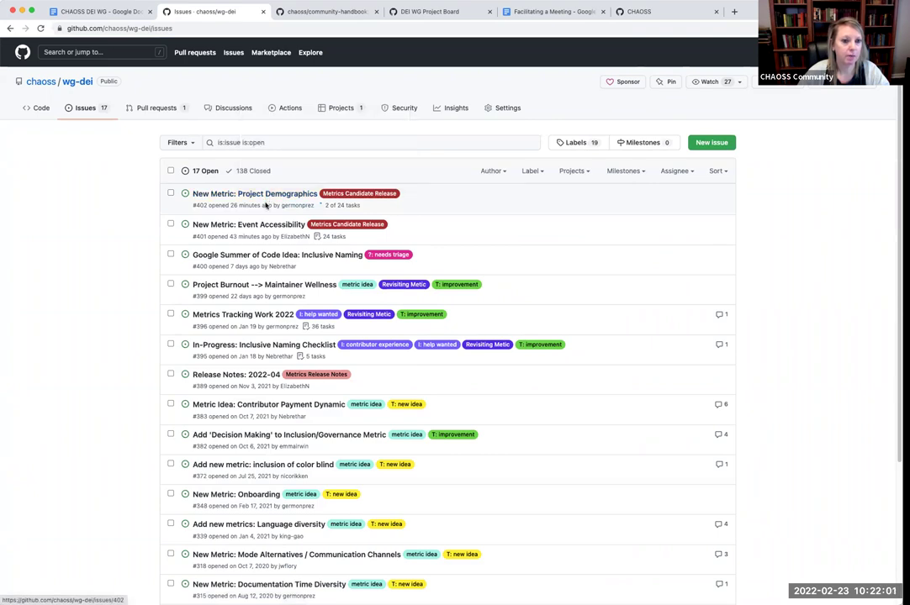
click(262, 225)
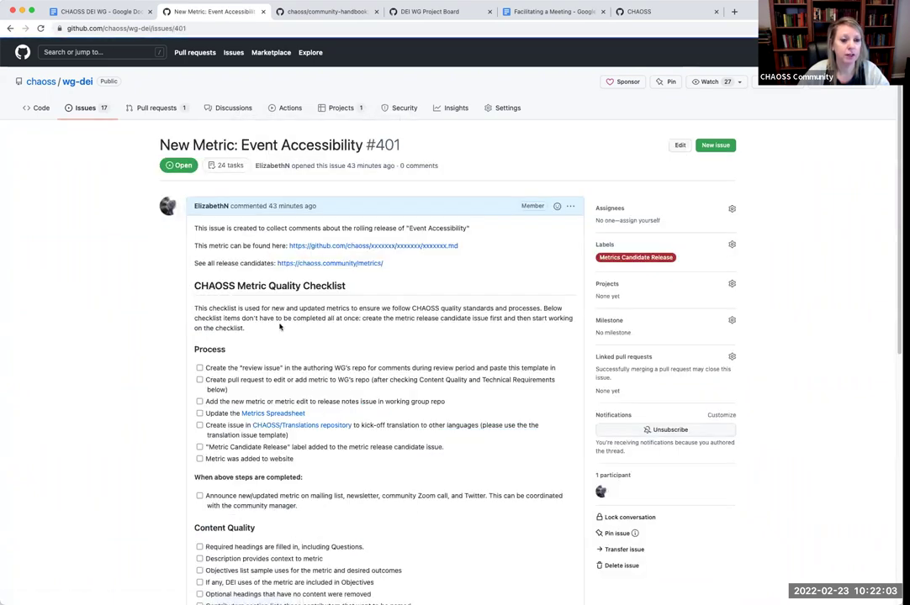
scroll(282, 357, down, 5)
scroll(283, 357, up, 3)
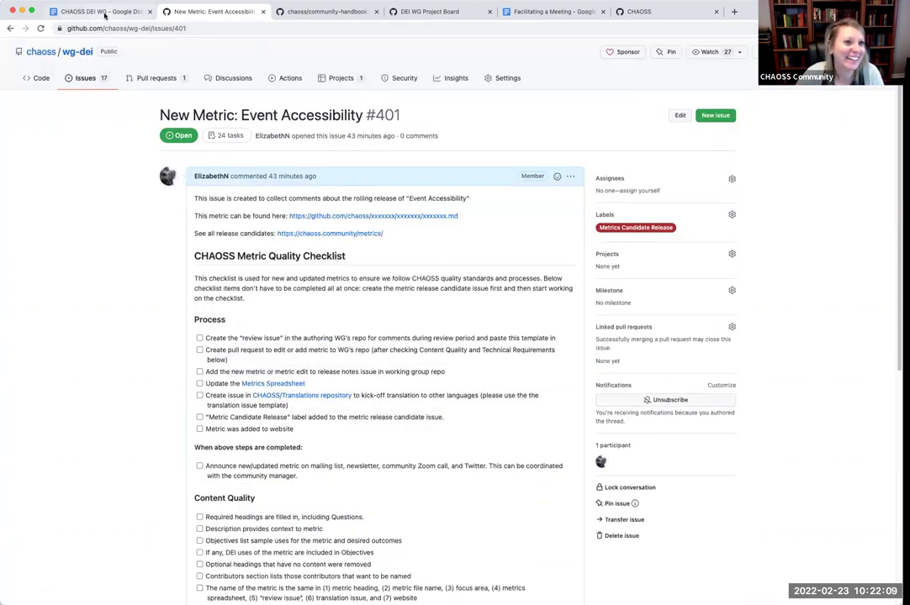
- Return to the meeting notes, open the linked Event Accessibility document, select its web address, and review the metric text through the Implementation section
click(99, 12)
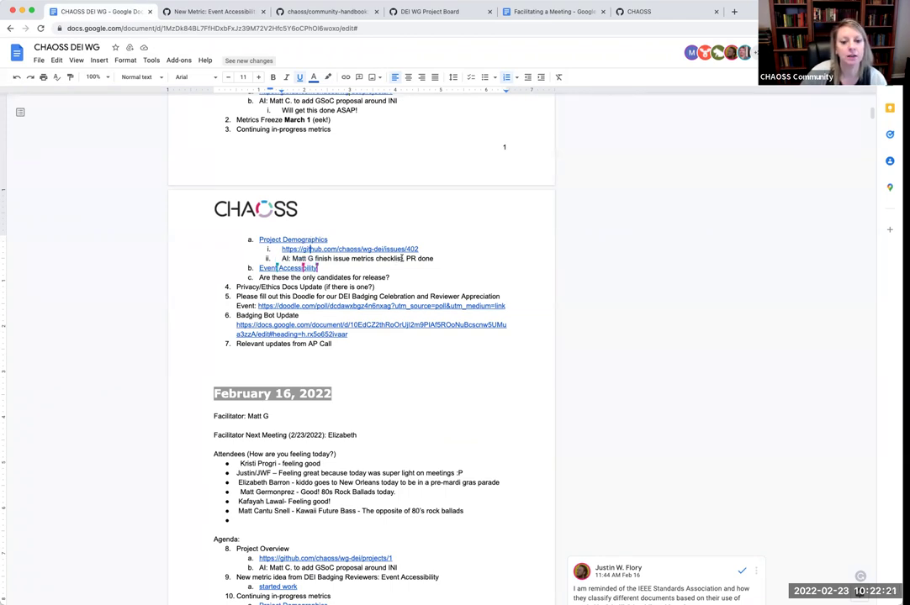
click(280, 268)
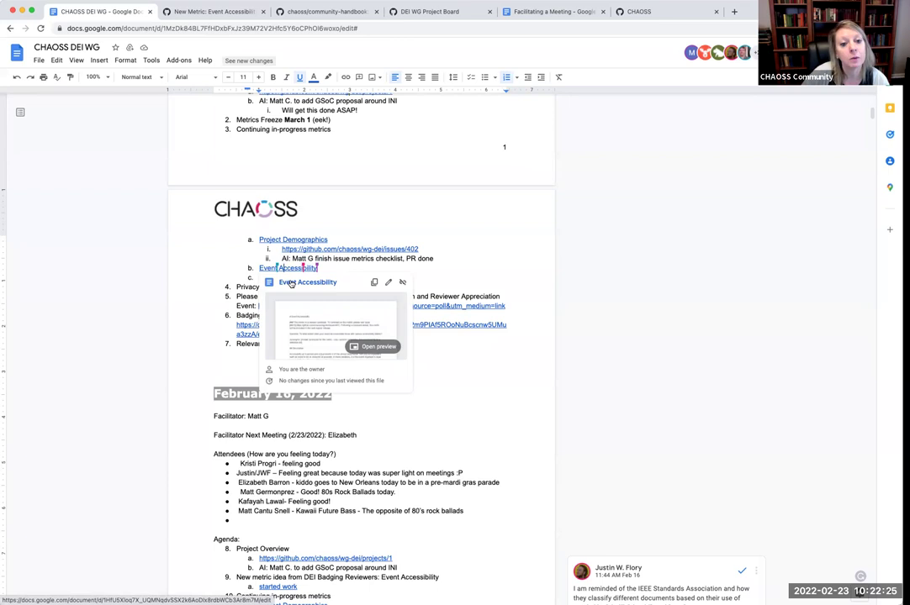
click(290, 282)
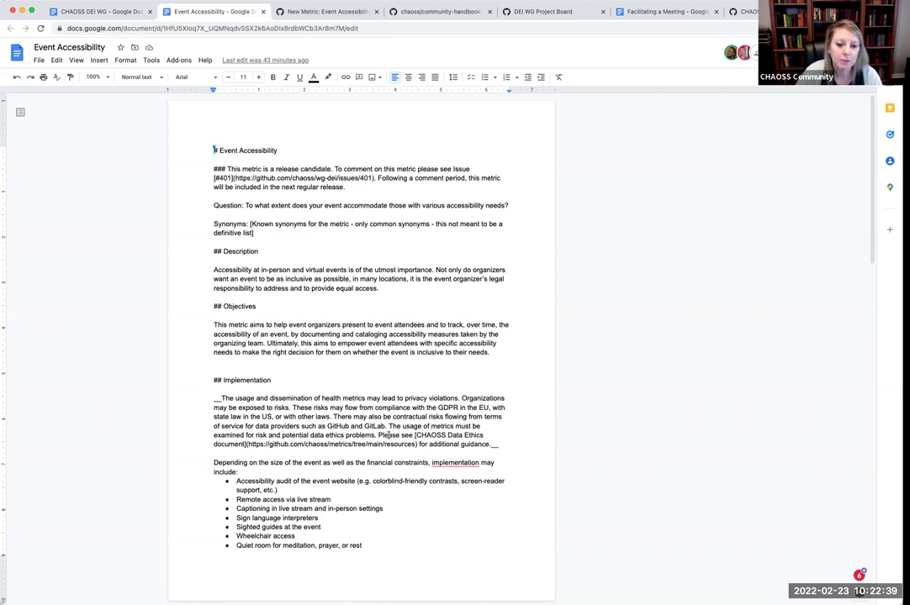
scroll(387, 436, down, 1)
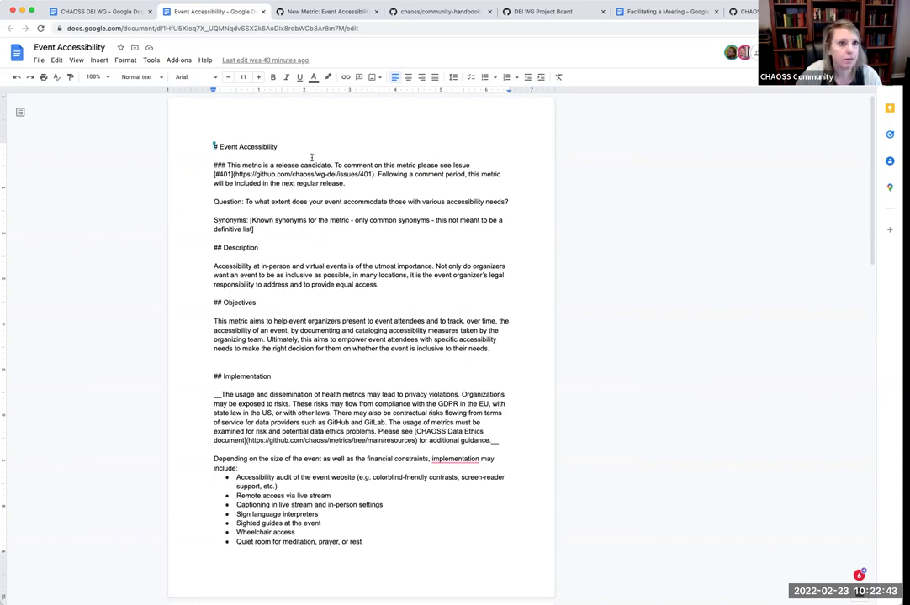
click(230, 28)
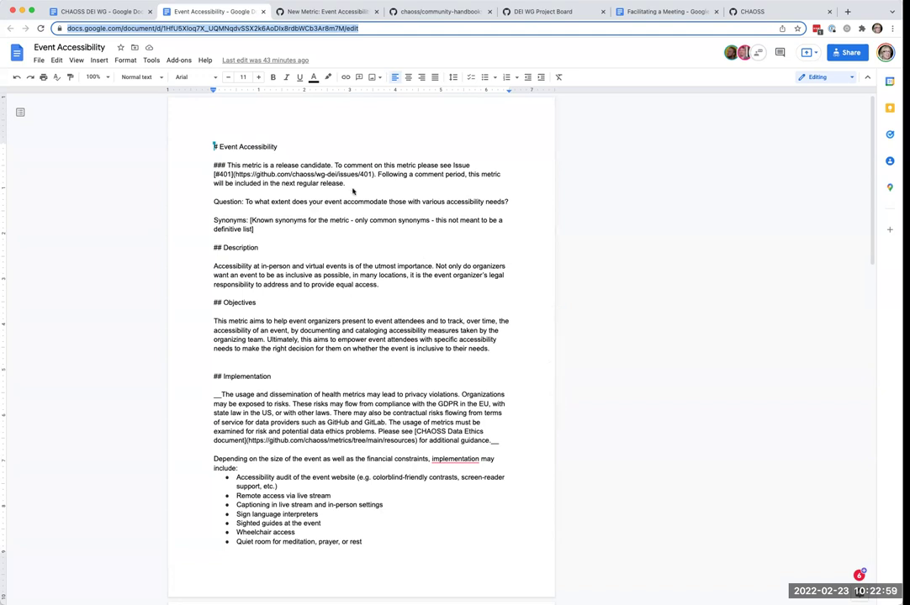
scroll(376, 312, down, 1)
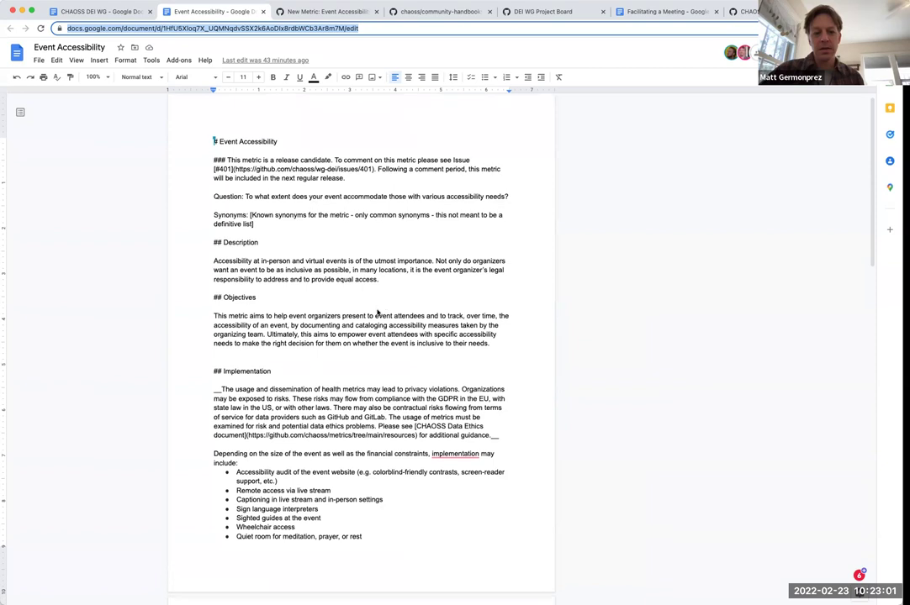
scroll(377, 312, down, 2)
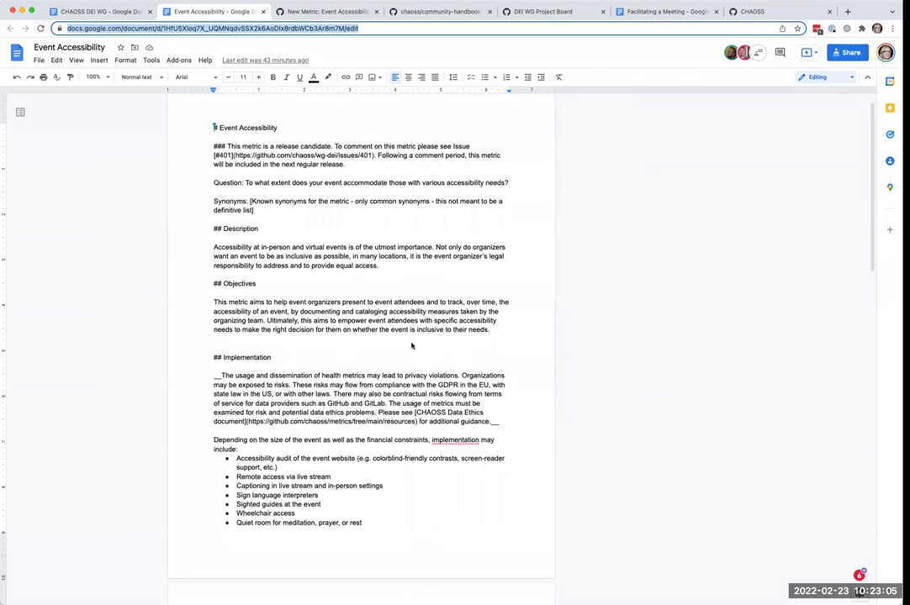